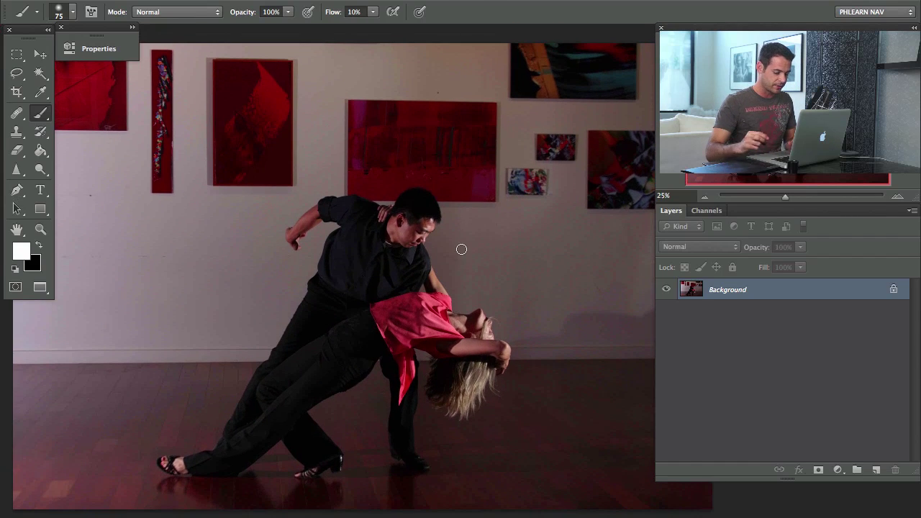
# Step: Add a new empty layer, set the foreground to vivid purple, and use a 27 px brush
pyautogui.press('super+minus')
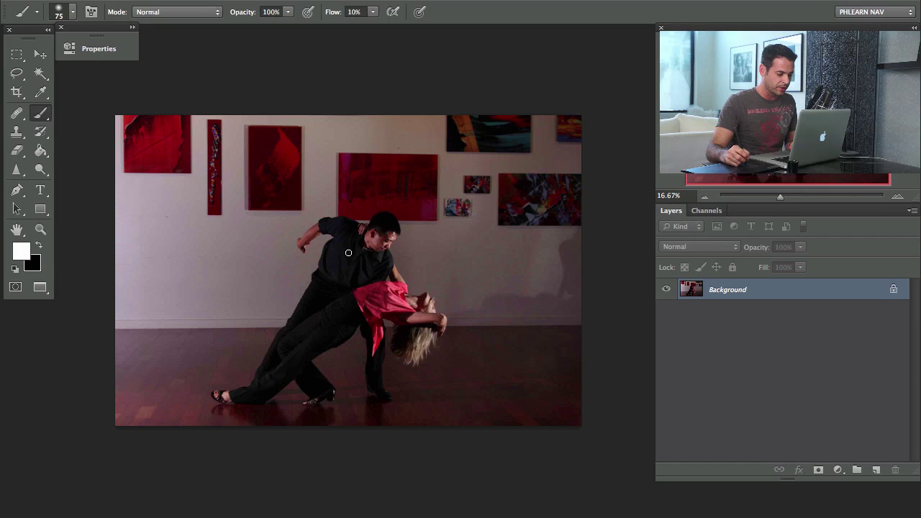
pyautogui.press('super+alt+shift+n')
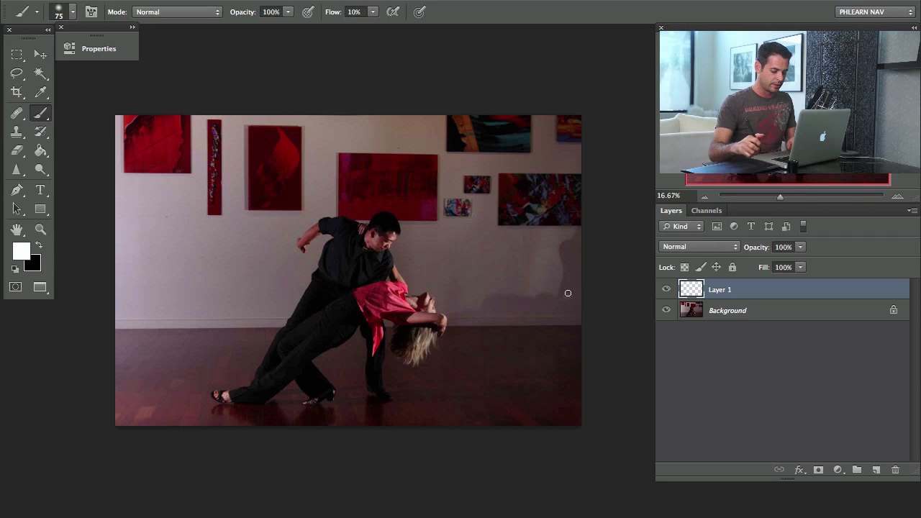
pyautogui.click(21, 251)
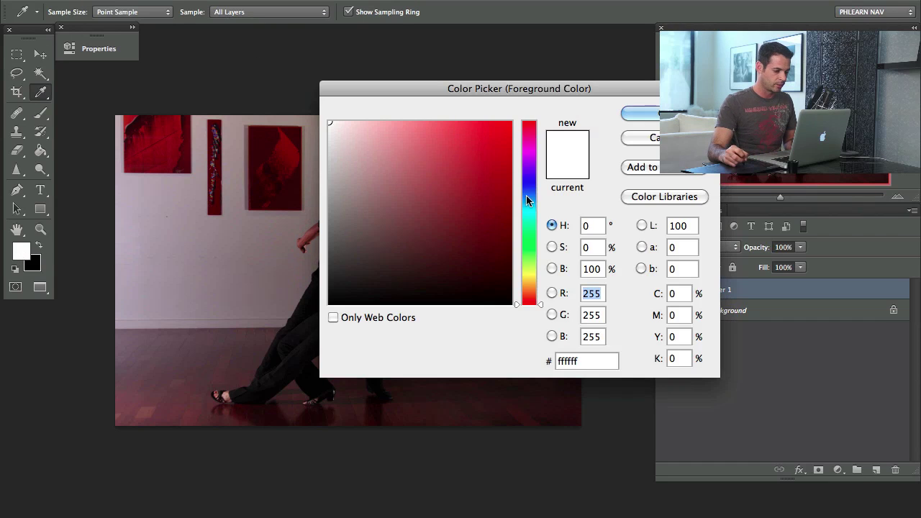
pyautogui.click(531, 159)
pyautogui.moveTo(504, 144); pyautogui.dragTo(510, 134)
pyautogui.press('Return')
pyautogui.press('b')
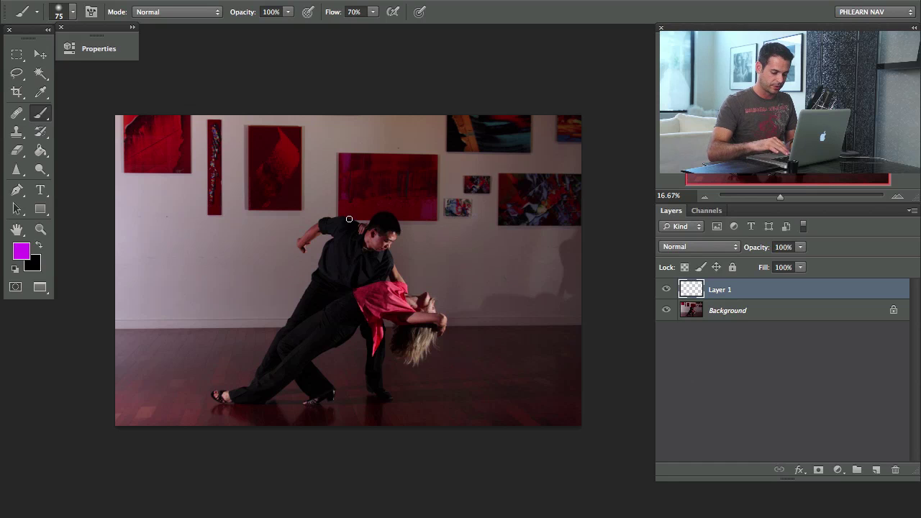
pyautogui.press('super+equal')
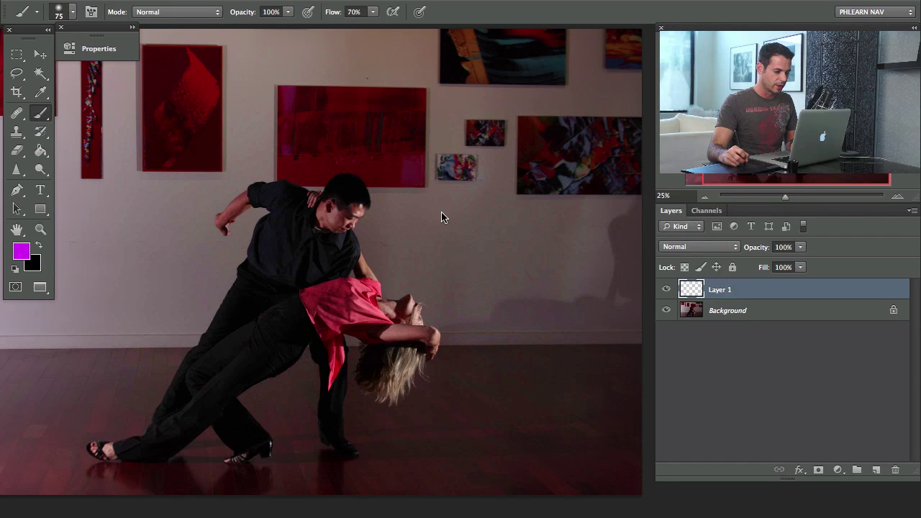
pyautogui.press('[')
pyautogui.press('[')
pyautogui.press('[')
pyautogui.press('[')
pyautogui.press('[')
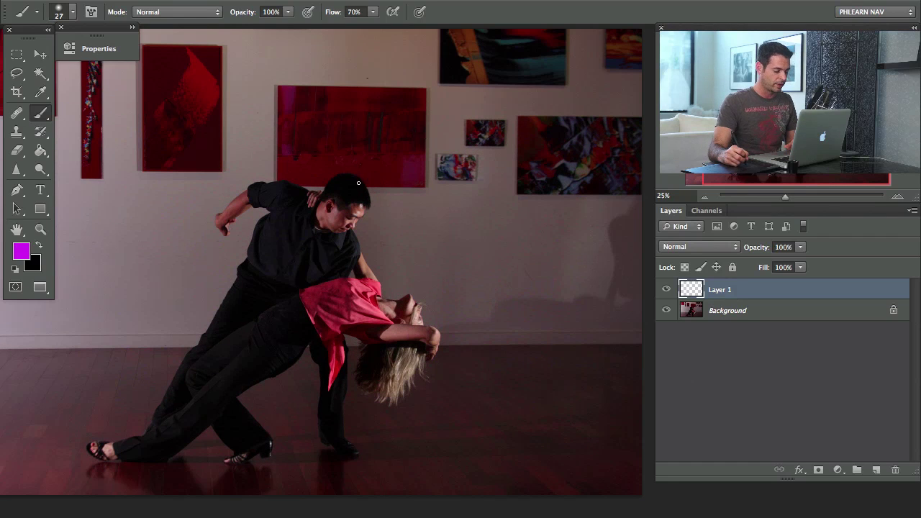
# Step: Circle the right-wall shadow and the left, middle and upper-right wall paintings in purple
pyautogui.moveTo(432, 251); pyautogui.dragTo(350, 206)
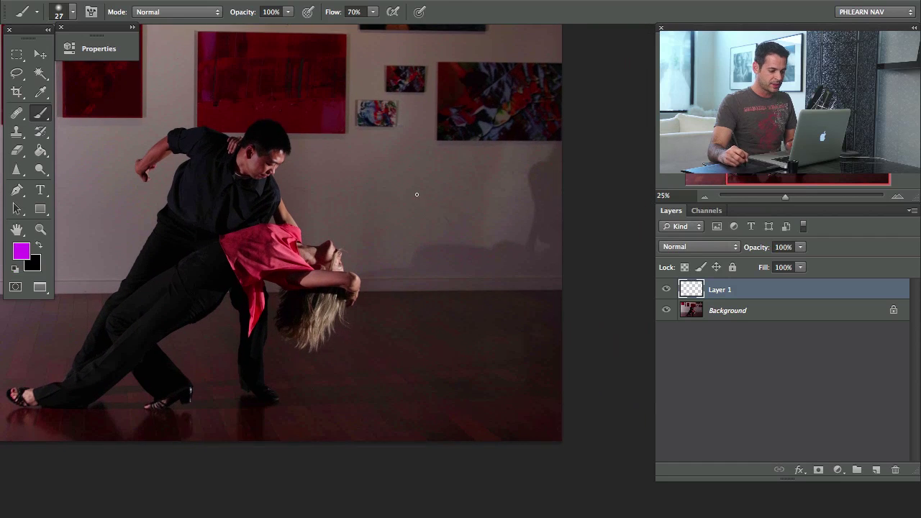
pyautogui.moveTo(379, 294); pyautogui.dragTo(506, 214)
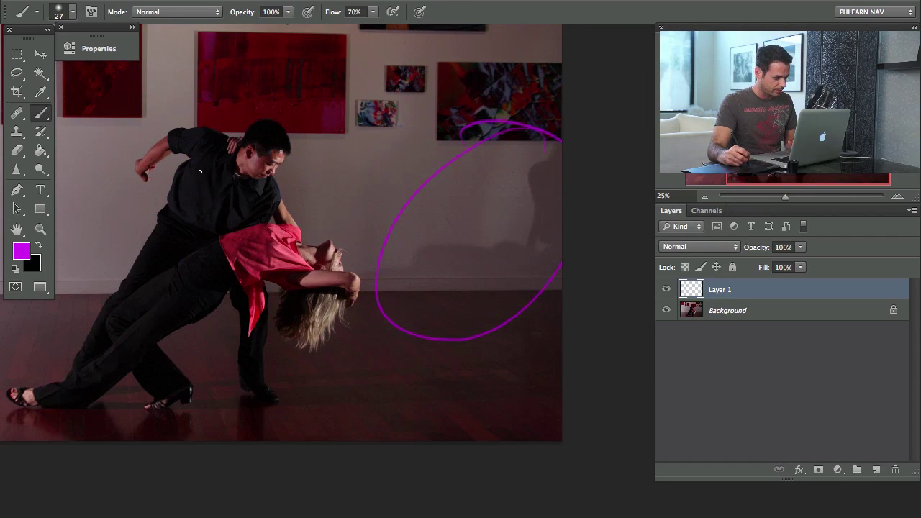
pyautogui.moveTo(146, 161); pyautogui.dragTo(167, 130)
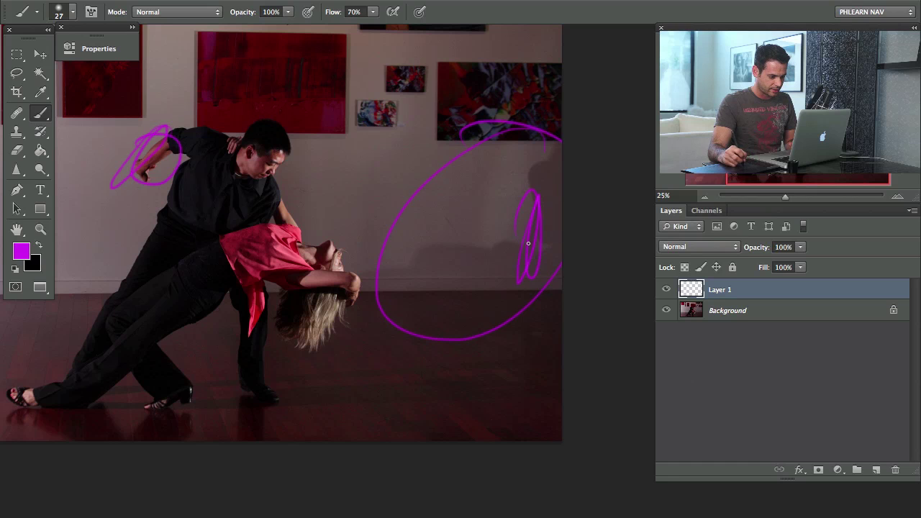
pyautogui.hotkey('ctrl', 'z')
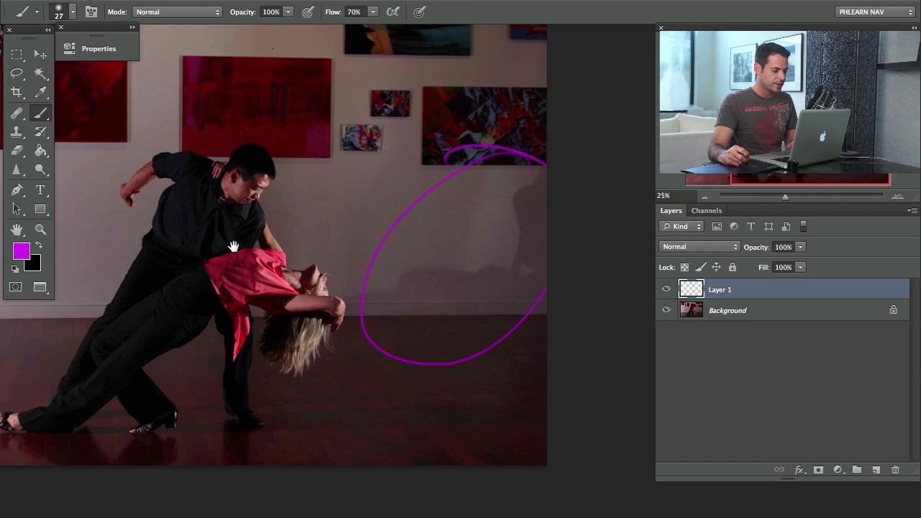
pyautogui.moveTo(251, 267); pyautogui.dragTo(370, 317)
pyautogui.moveTo(260, 267); pyautogui.dragTo(317, 295)
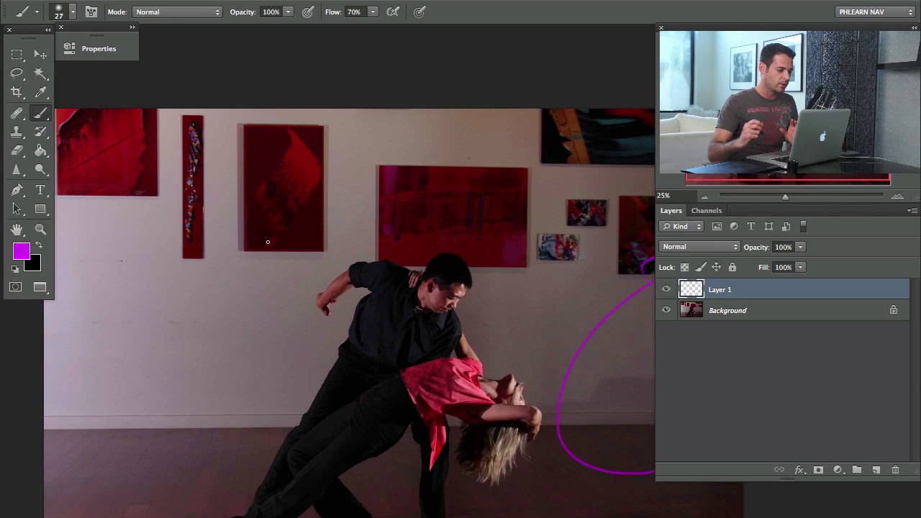
pyautogui.moveTo(262, 128)
pyautogui.mouseDown()
pyautogui.moveTo(308, 241)
pyautogui.moveTo(324, 133)
pyautogui.mouseUp()
pyautogui.moveTo(461, 157); pyautogui.dragTo(468, 172)
pyautogui.moveTo(572, 133)
pyautogui.mouseDown()
pyautogui.moveTo(589, 159)
pyautogui.moveTo(543, 215)
pyautogui.mouseUp()
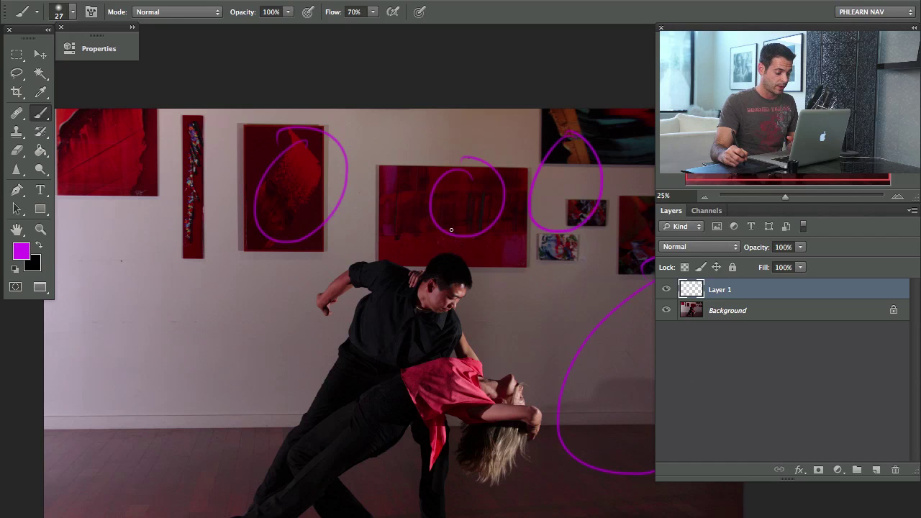
# Step: Draw a wavy purple line down the left wall and a stroke along the floor line
pyautogui.press('h')
pyautogui.moveTo(379, 318); pyautogui.dragTo(304, 221)
pyautogui.moveTo(159, 101)
pyautogui.mouseDown()
pyautogui.moveTo(273, 124)
pyautogui.moveTo(305, 334)
pyautogui.mouseUp()
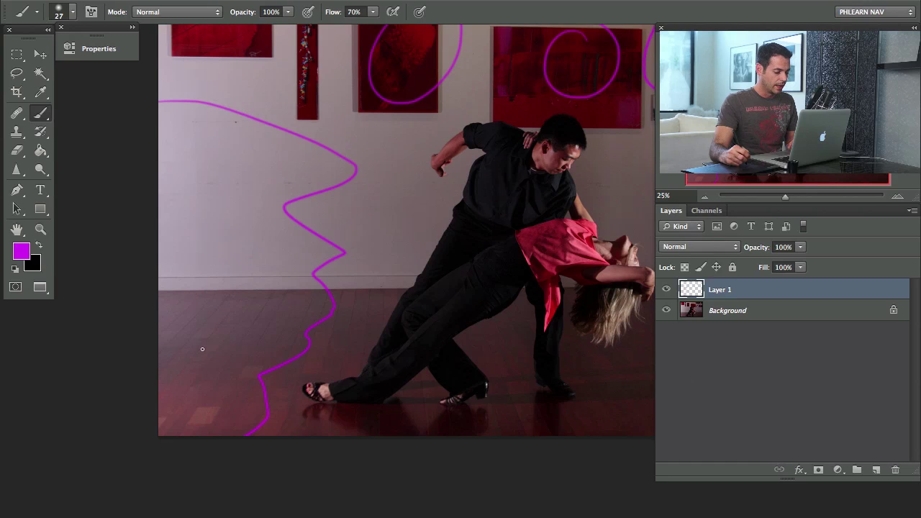
pyautogui.moveTo(175, 295); pyautogui.dragTo(389, 296)
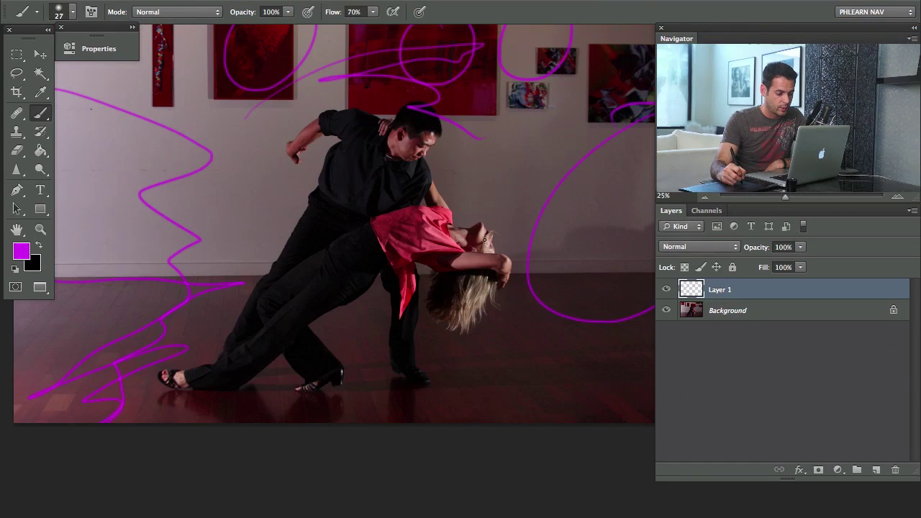
pyautogui.moveTo(475, 248); pyautogui.dragTo(481, 247)
pyautogui.hotkey('ctrl', 'z')
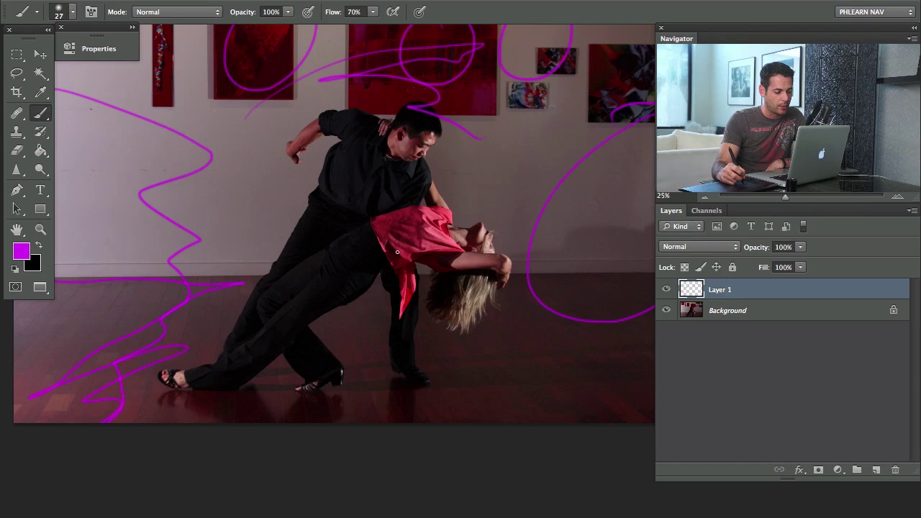
pyautogui.moveTo(417, 188)
pyautogui.mouseDown()
pyautogui.moveTo(345, 317)
pyautogui.moveTo(403, 165)
pyautogui.mouseUp()
pyautogui.hotkey('ctrl', 'z')
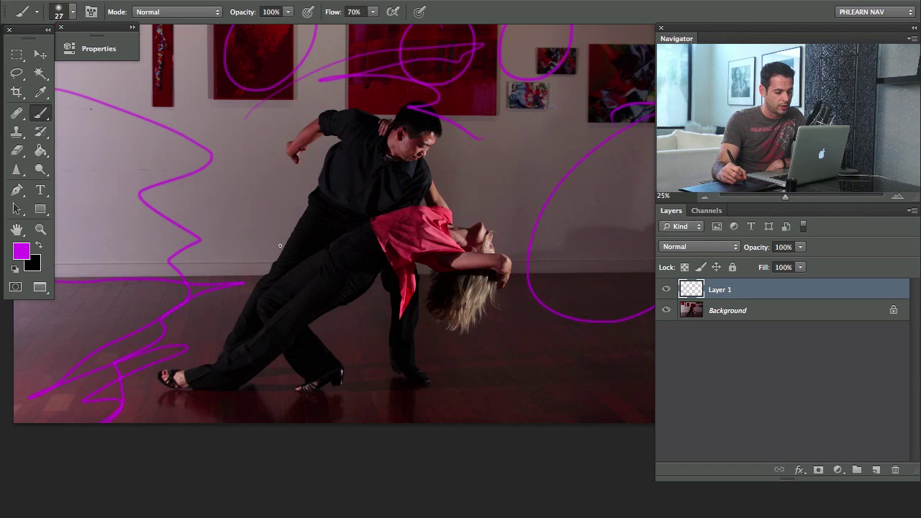
pyautogui.moveTo(275, 265)
pyautogui.mouseDown()
pyautogui.moveTo(374, 136)
pyautogui.moveTo(403, 172)
pyautogui.mouseUp()
pyautogui.hotkey('ctrl', 'z')
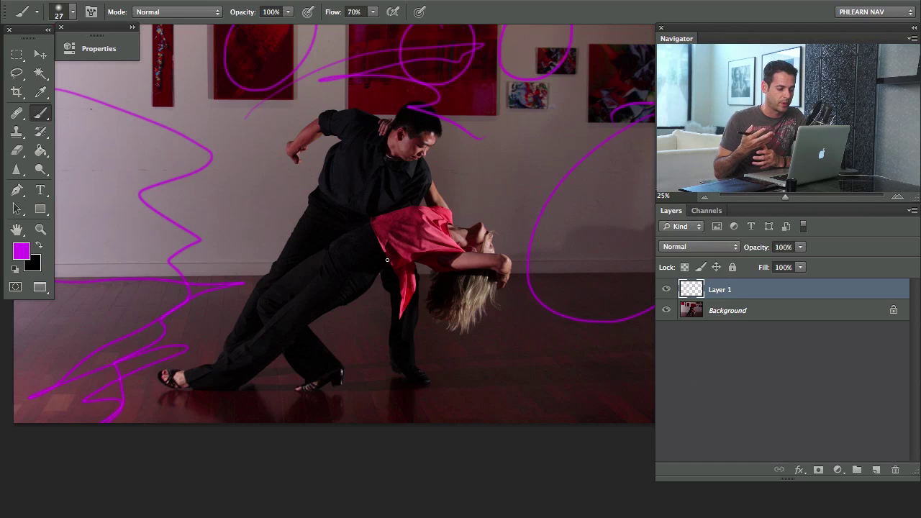
pyautogui.scroll(-1, 468, 291)
pyautogui.moveTo(393, 243); pyautogui.dragTo(372, 249)
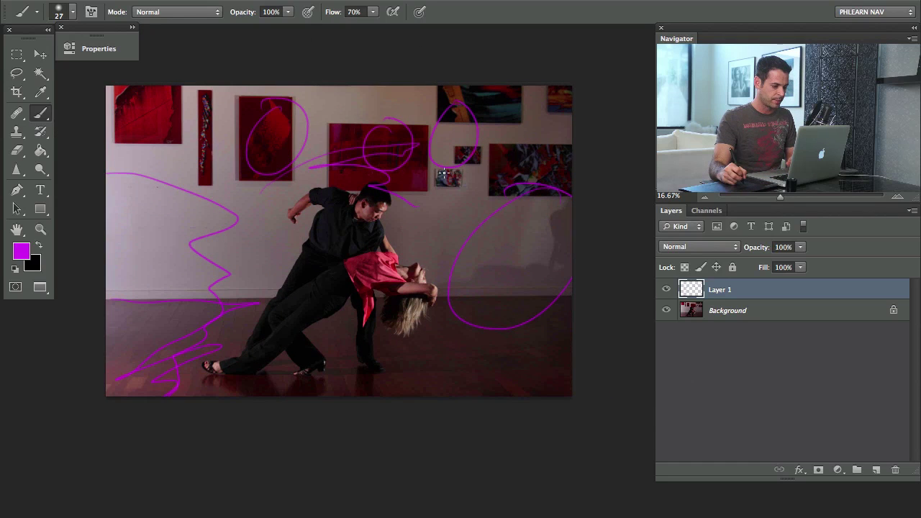
# Step: Crop the photo to about 3864 × 2628 px around the dancers and hide the purple Layer 1
pyautogui.press('c')
pyautogui.moveTo(573, 87); pyautogui.dragTo(518, 114)
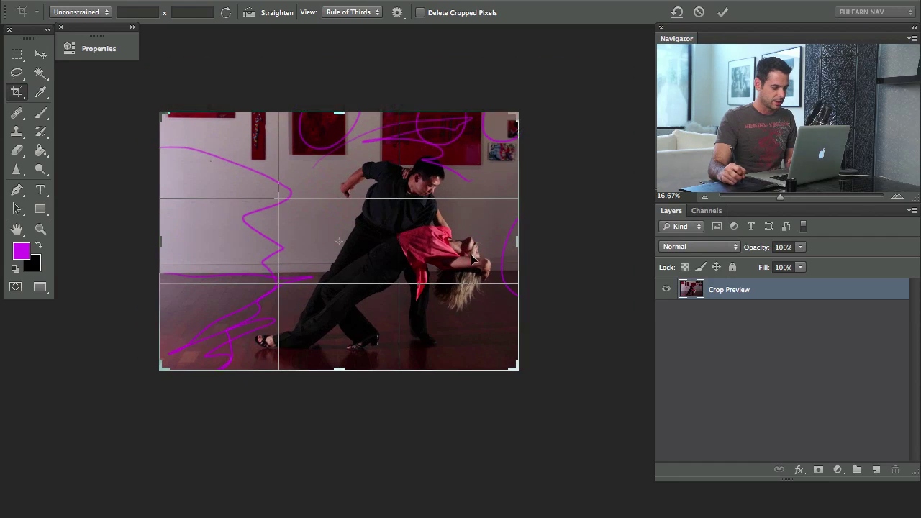
pyautogui.moveTo(517, 115); pyautogui.dragTo(511, 94)
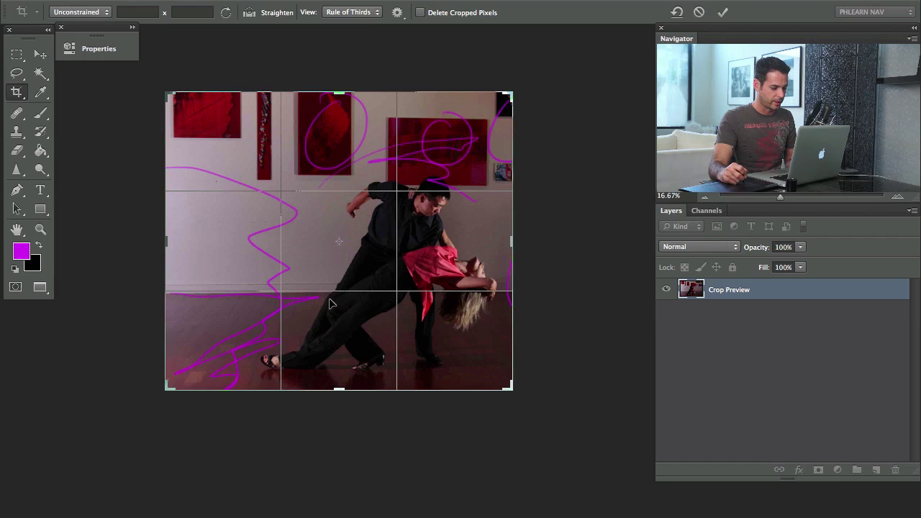
pyautogui.moveTo(509, 248)
pyautogui.mouseDown()
pyautogui.moveTo(518, 234)
pyautogui.moveTo(515, 245)
pyautogui.mouseUp()
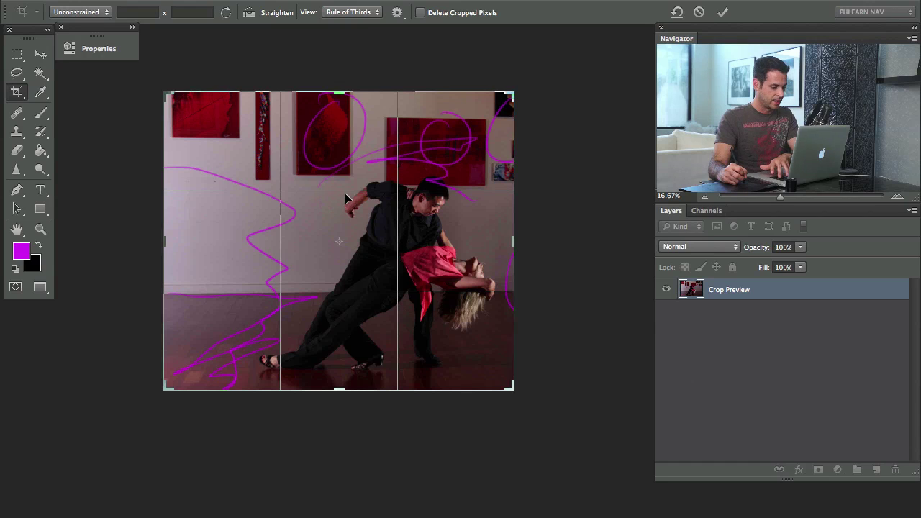
pyautogui.press('Return')
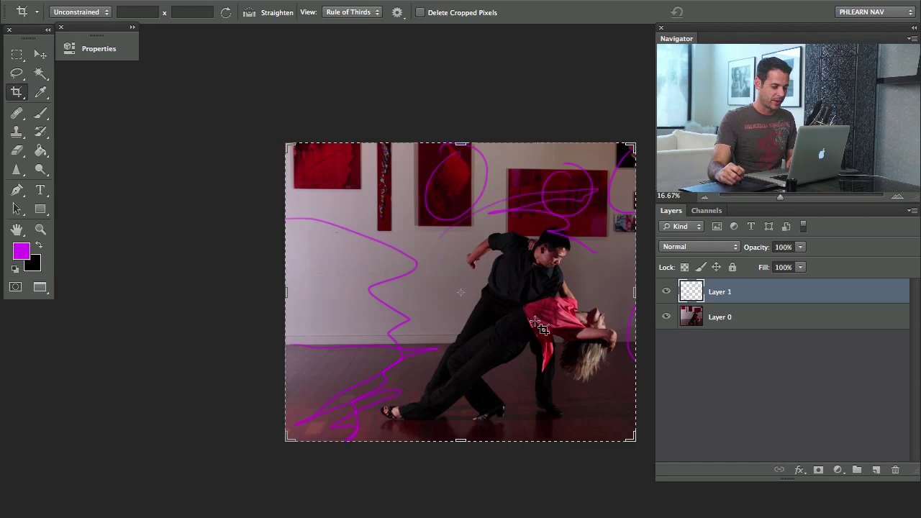
pyautogui.moveTo(543, 328); pyautogui.dragTo(442, 247)
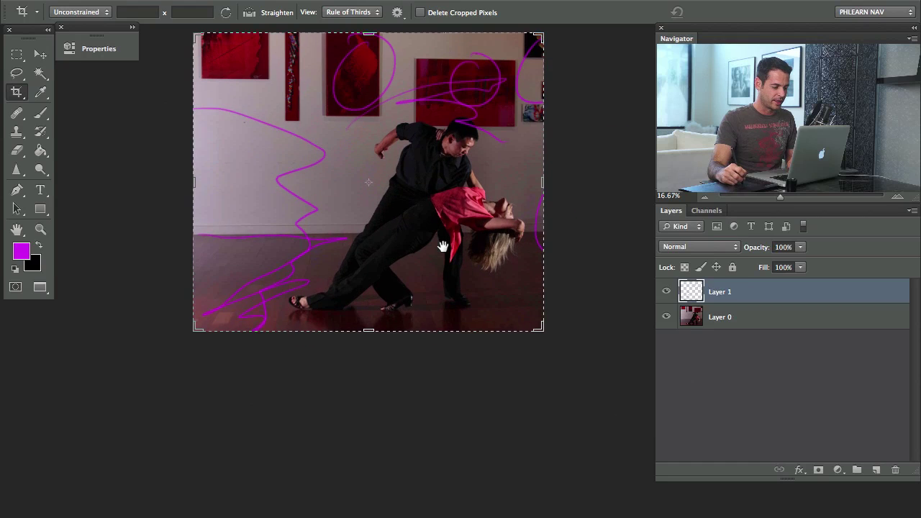
pyautogui.click(666, 292)
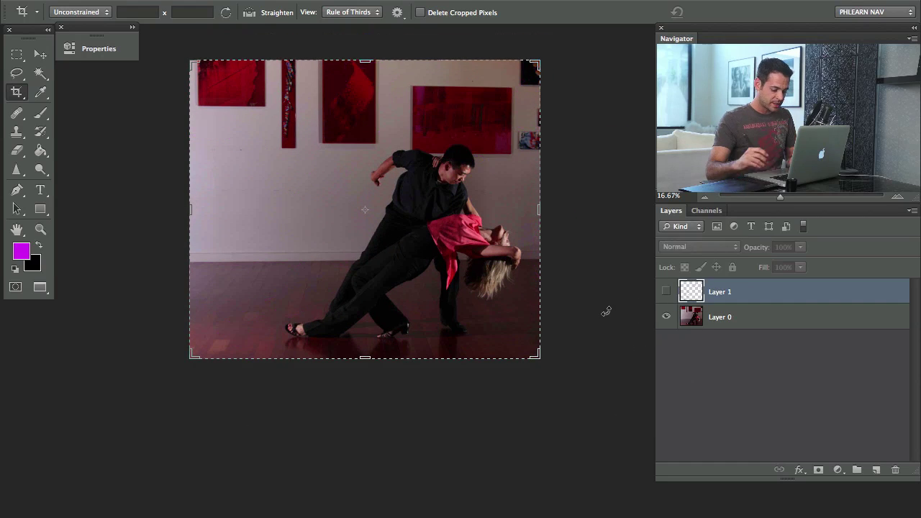
# Step: Add an empty Layer 2 and set a 651 px brush at 20% flow with sampled wall colour
pyautogui.hotkey('ctrl', 'shift', 'alt', 'n')
pyautogui.hotkey('ctrl', '+')
pyautogui.hotkey('ctrl', '+')
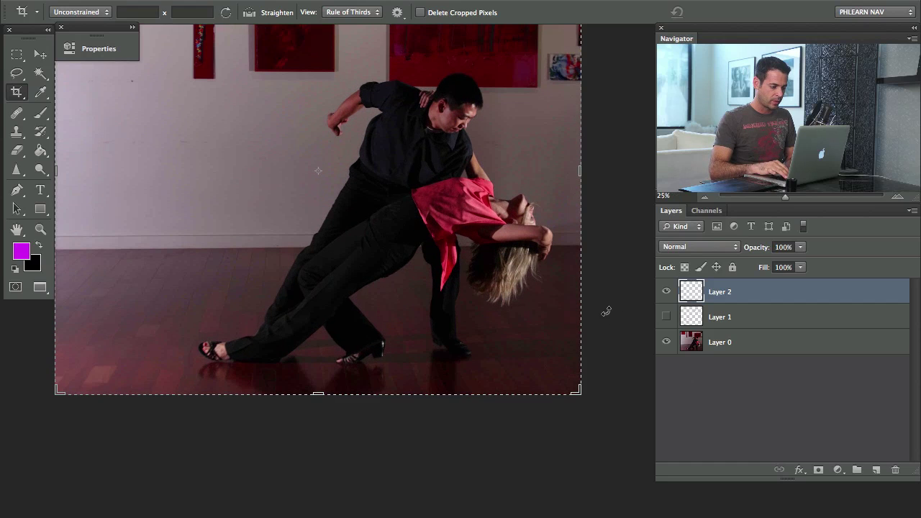
pyautogui.press('b')
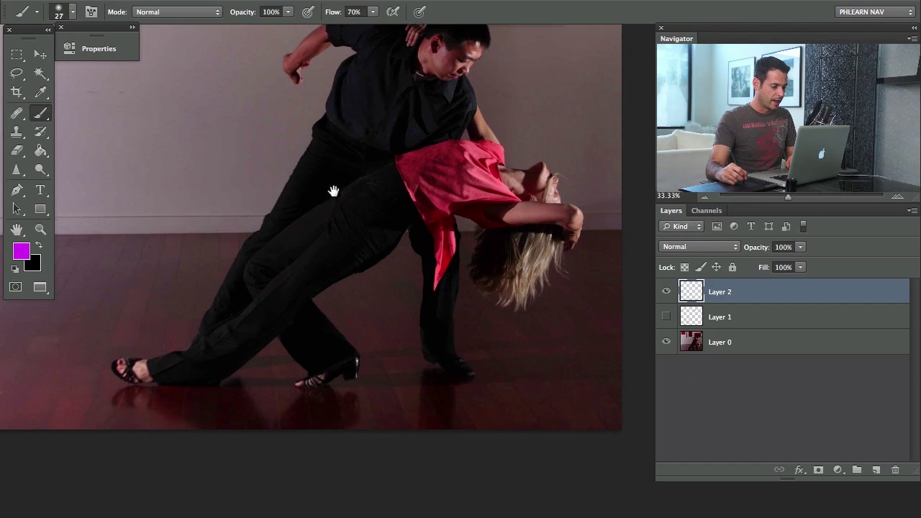
pyautogui.scroll(5, 363, 59)
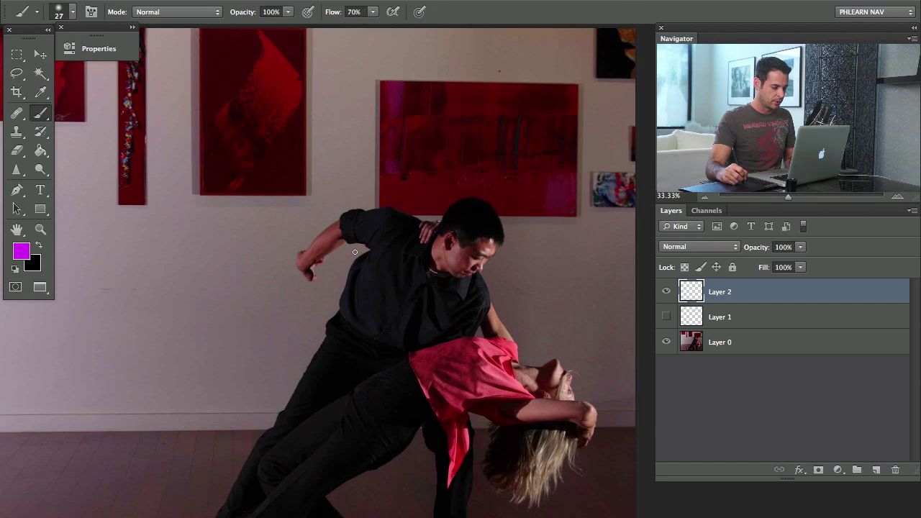
pyautogui.moveTo(355, 252); pyautogui.dragTo(316, 248)
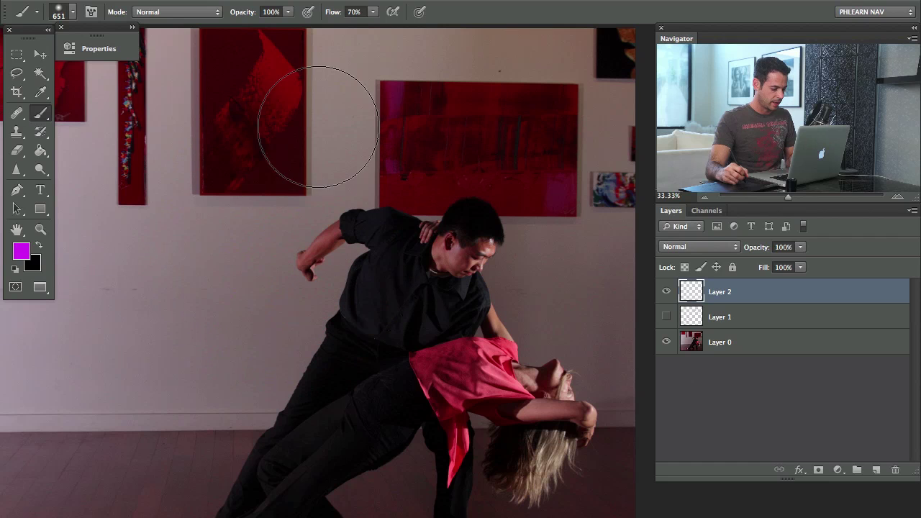
pyautogui.hotkey('shift', '2')
pyautogui.keyDown('alt'); pyautogui.click(363, 180); pyautogui.keyUp('alt')
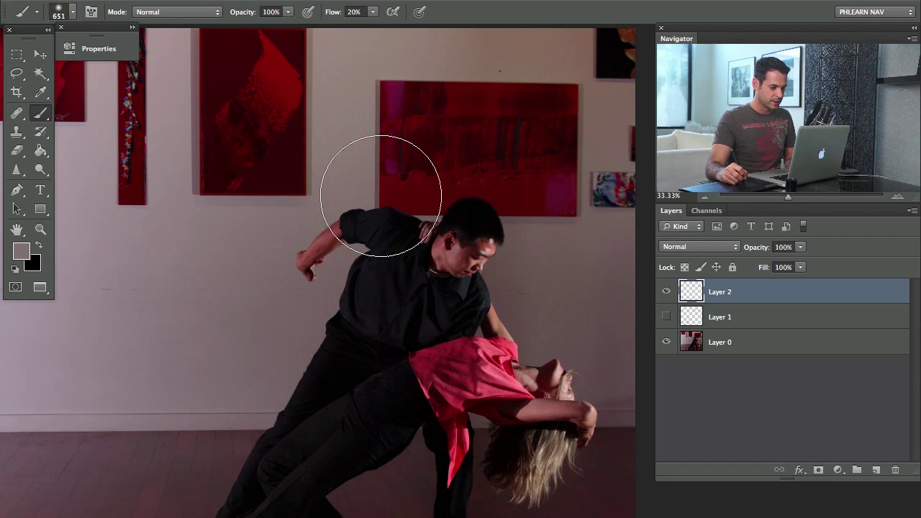
# Step: Paint wall colour over the paintings behind the man's head and the small right-edge painting
pyautogui.moveTo(390, 174)
pyautogui.mouseDown()
pyautogui.moveTo(390, 199)
pyautogui.moveTo(415, 185)
pyautogui.mouseUp()
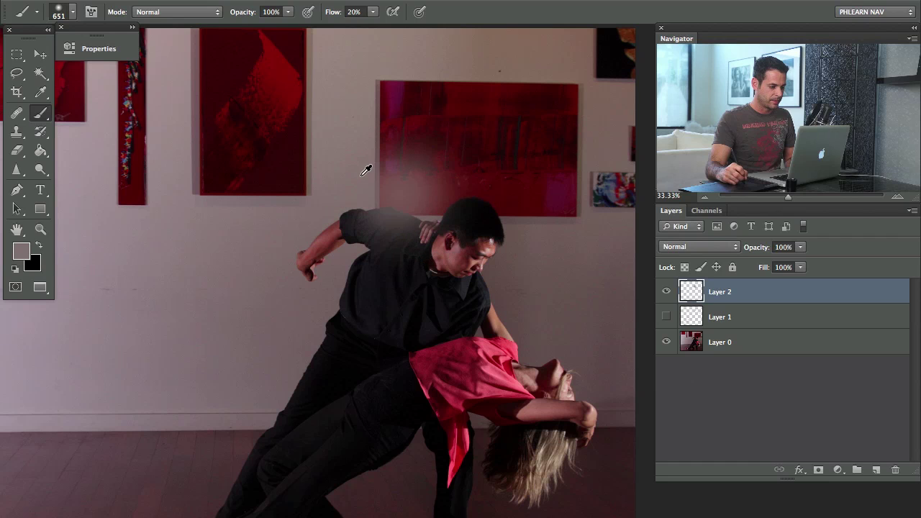
pyautogui.moveTo(363, 175)
pyautogui.mouseDown()
pyautogui.moveTo(382, 188)
pyautogui.moveTo(374, 206)
pyautogui.moveTo(393, 182)
pyautogui.moveTo(383, 187)
pyautogui.moveTo(437, 214)
pyautogui.mouseUp()
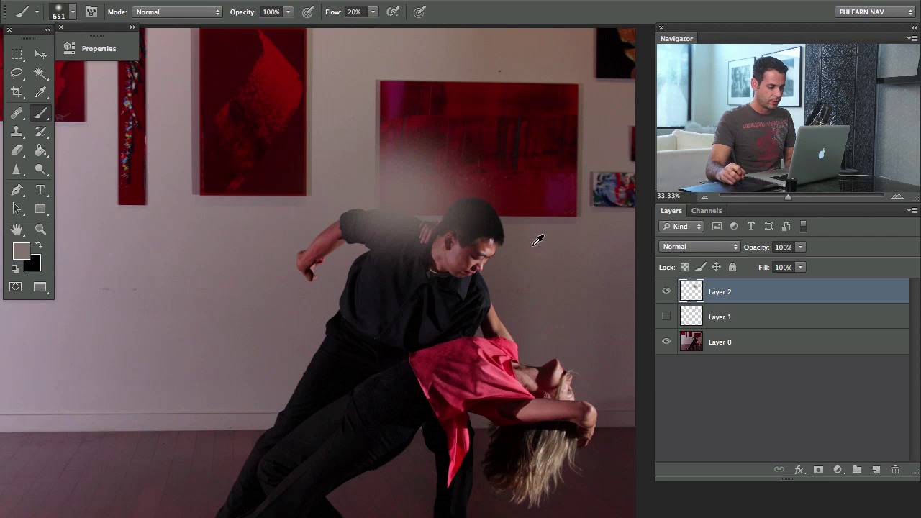
pyautogui.moveTo(493, 239)
pyautogui.mouseDown()
pyautogui.moveTo(511, 200)
pyautogui.moveTo(456, 220)
pyautogui.moveTo(458, 234)
pyautogui.moveTo(437, 228)
pyautogui.moveTo(451, 179)
pyautogui.mouseUp()
pyautogui.keyDown('alt'); pyautogui.click(355, 175); pyautogui.keyUp('alt')
pyautogui.moveTo(385, 179)
pyautogui.mouseDown()
pyautogui.moveTo(365, 219)
pyautogui.moveTo(379, 202)
pyautogui.moveTo(396, 201)
pyautogui.moveTo(412, 177)
pyautogui.moveTo(396, 190)
pyautogui.moveTo(424, 221)
pyautogui.mouseUp()
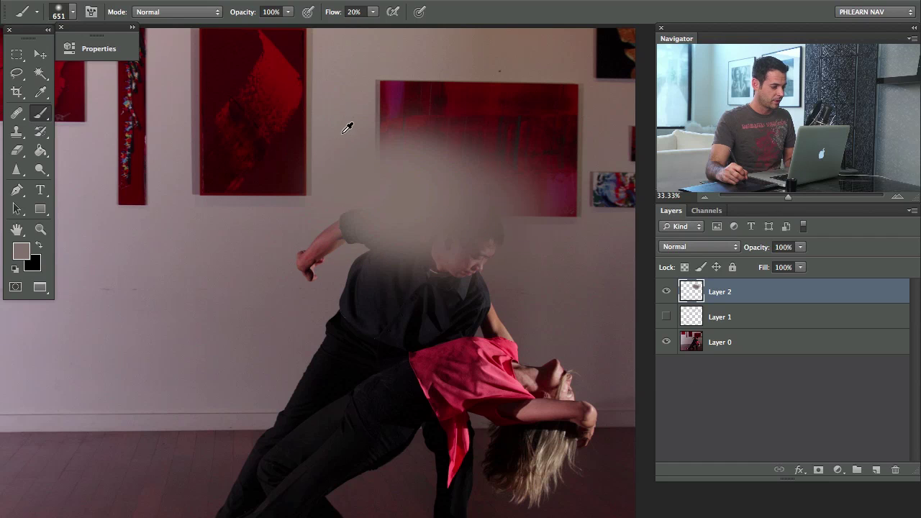
pyautogui.keyDown('alt'); pyautogui.click(350, 109); pyautogui.keyUp('alt')
pyautogui.moveTo(356, 107)
pyautogui.mouseDown()
pyautogui.moveTo(391, 94)
pyautogui.moveTo(365, 142)
pyautogui.moveTo(403, 139)
pyautogui.mouseUp()
pyautogui.keyDown('alt'); pyautogui.click(612, 226); pyautogui.keyUp('alt')
pyautogui.moveTo(593, 216)
pyautogui.mouseDown()
pyautogui.moveTo(627, 160)
pyautogui.moveTo(571, 205)
pyautogui.moveTo(589, 163)
pyautogui.moveTo(568, 75)
pyautogui.moveTo(535, 216)
pyautogui.mouseUp()
# Step: At 40% flow, cover the red painting's bottom edge plus the top-right and top-centre paintings
pyautogui.hotkey('shift', '4')
pyautogui.moveTo(525, 249)
pyautogui.mouseDown()
pyautogui.moveTo(531, 230)
pyautogui.moveTo(510, 202)
pyautogui.mouseUp()
pyautogui.keyDown('alt'); pyautogui.click(539, 241); pyautogui.keyUp('alt')
pyautogui.moveTo(538, 240); pyautogui.dragTo(573, 233)
pyautogui.moveTo(586, 127); pyautogui.dragTo(501, 203)
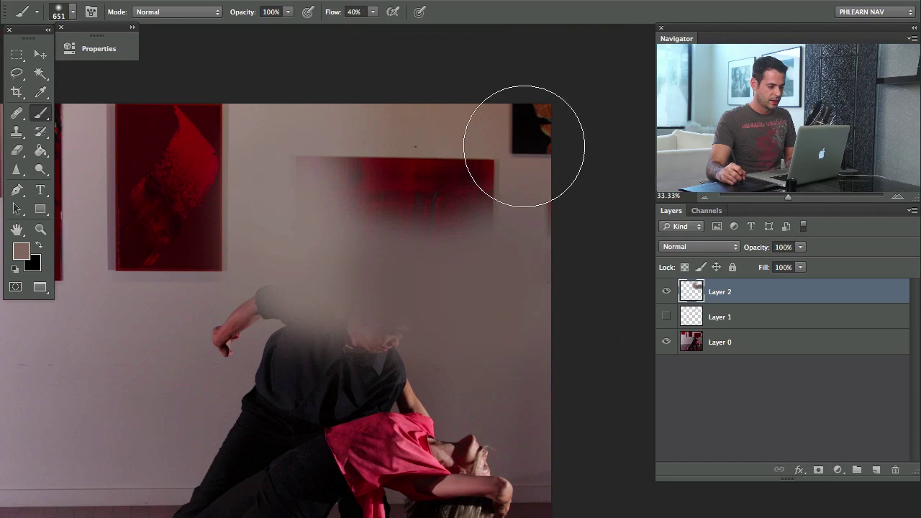
pyautogui.moveTo(523, 156); pyautogui.dragTo(551, 140)
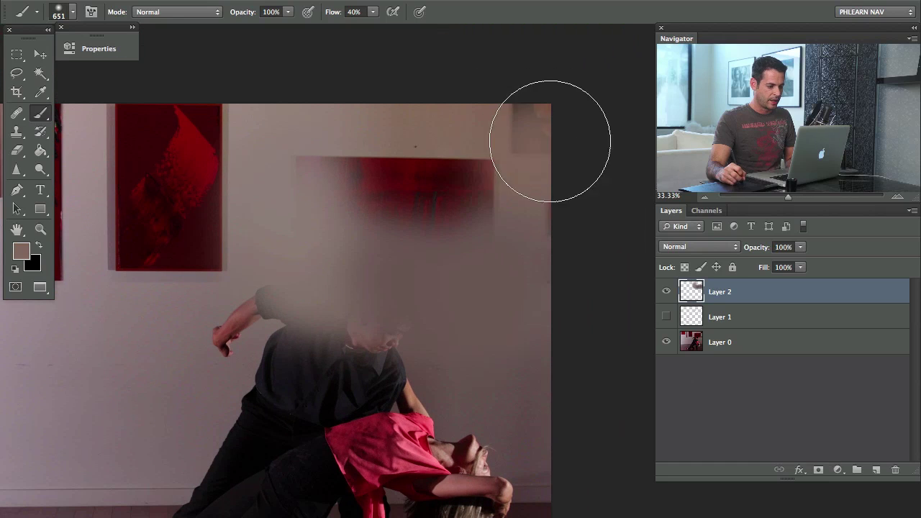
pyautogui.keyDown('alt'); pyautogui.click(540, 186); pyautogui.keyUp('alt')
pyautogui.keyDown('alt'); pyautogui.click(453, 134); pyautogui.keyUp('alt')
pyautogui.moveTo(453, 134)
pyautogui.mouseDown()
pyautogui.moveTo(396, 166)
pyautogui.moveTo(362, 163)
pyautogui.moveTo(476, 202)
pyautogui.mouseUp()
# Step: With an 837 px brush, smooth the dark patch above the figure and cover the top-left red panel
pyautogui.moveTo(421, 218)
pyautogui.mouseDown()
pyautogui.moveTo(441, 228)
pyautogui.moveTo(421, 219)
pyautogui.mouseUp()
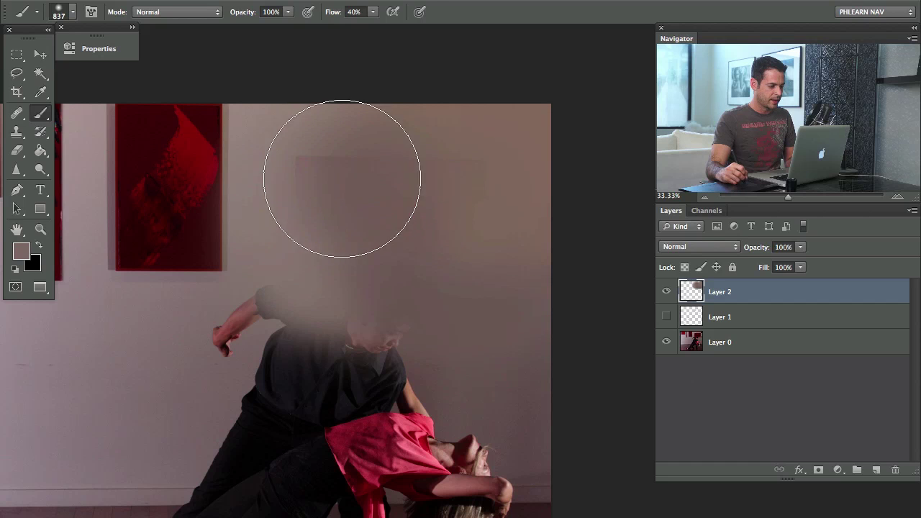
pyautogui.moveTo(288, 155)
pyautogui.mouseDown()
pyautogui.moveTo(338, 147)
pyautogui.moveTo(422, 161)
pyautogui.mouseUp()
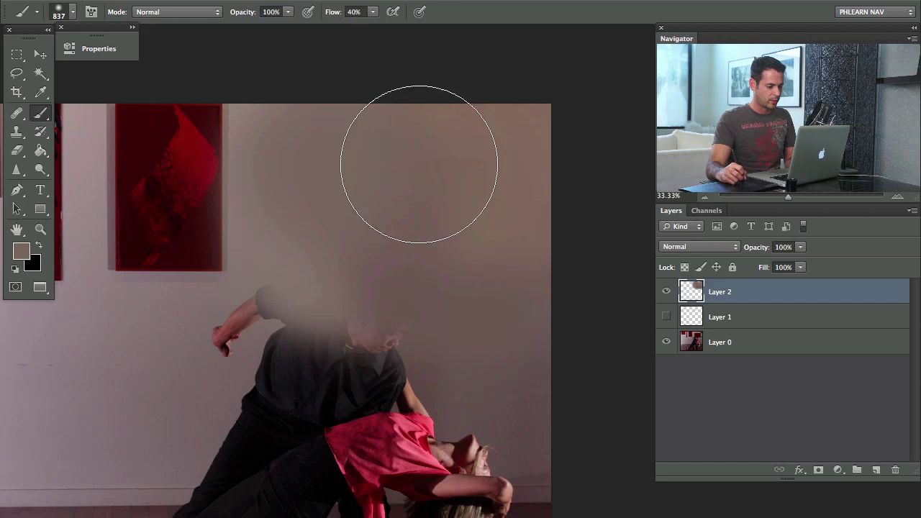
pyautogui.hscroll(-5, 465, 218)
pyautogui.moveTo(361, 270)
pyautogui.mouseDown()
pyautogui.moveTo(260, 247)
pyautogui.moveTo(262, 230)
pyautogui.moveTo(220, 249)
pyautogui.moveTo(198, 281)
pyautogui.moveTo(234, 142)
pyautogui.moveTo(190, 182)
pyautogui.moveTo(221, 122)
pyautogui.moveTo(252, 140)
pyautogui.moveTo(339, 101)
pyautogui.moveTo(293, 146)
pyautogui.moveTo(365, 155)
pyautogui.moveTo(402, 180)
pyautogui.moveTo(332, 260)
pyautogui.moveTo(374, 211)
pyautogui.moveTo(322, 185)
pyautogui.moveTo(393, 149)
pyautogui.moveTo(370, 126)
pyautogui.moveTo(390, 113)
pyautogui.moveTo(370, 132)
pyautogui.mouseUp()
pyautogui.moveTo(228, 252); pyautogui.dragTo(468, 274)
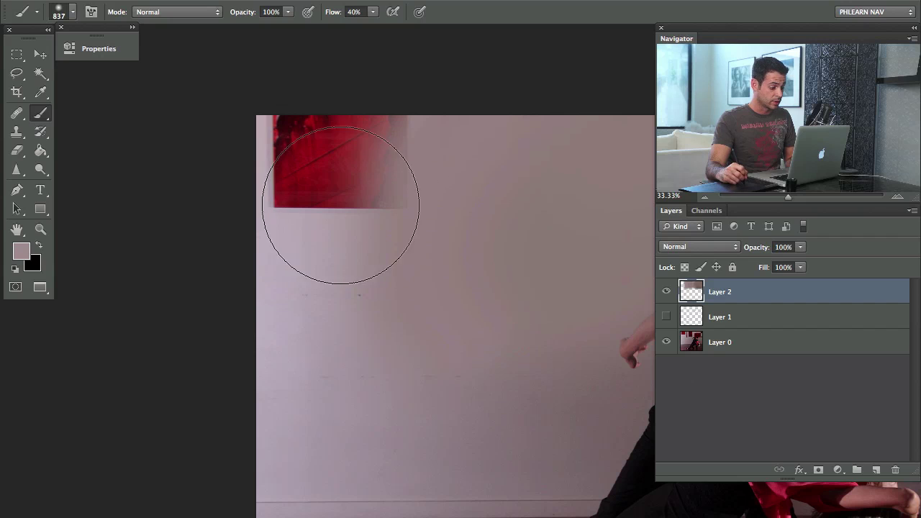
pyautogui.moveTo(357, 195)
pyautogui.mouseDown()
pyautogui.moveTo(324, 185)
pyautogui.moveTo(284, 202)
pyautogui.moveTo(280, 180)
pyautogui.moveTo(305, 123)
pyautogui.mouseUp()
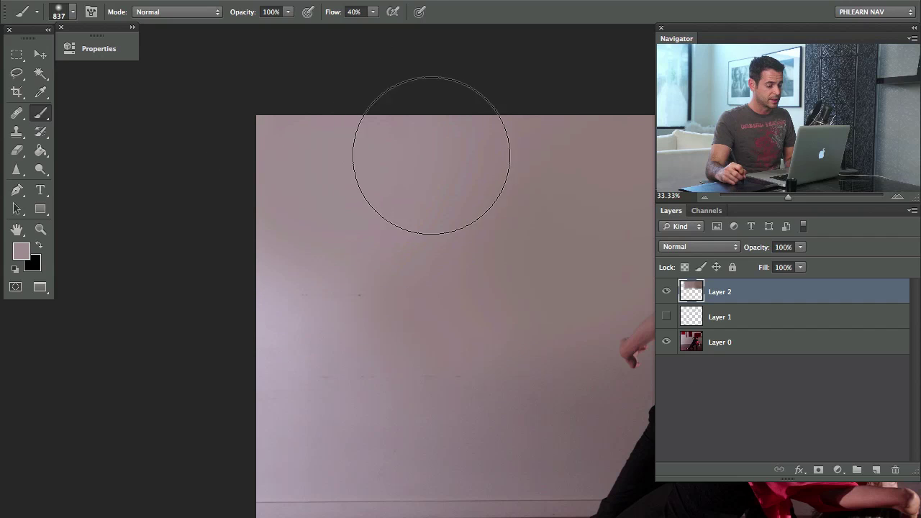
# Step: At 16.67% zoom with a 1161 px brush, blend wall colour over the man's head and upper back
pyautogui.press('super+minus')
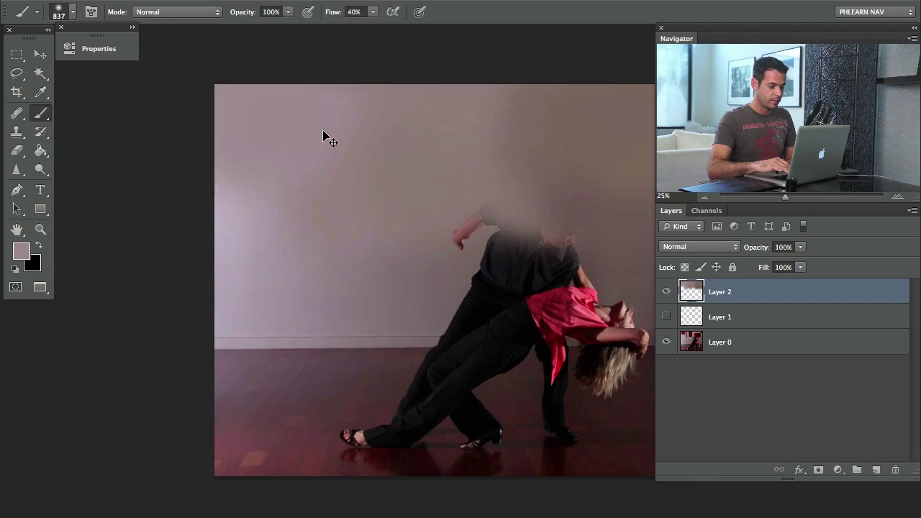
pyautogui.press('super+minus')
pyautogui.moveTo(345, 206); pyautogui.dragTo(378, 186)
pyautogui.keyDown('alt'); pyautogui.click(374, 191); pyautogui.keyUp('alt')
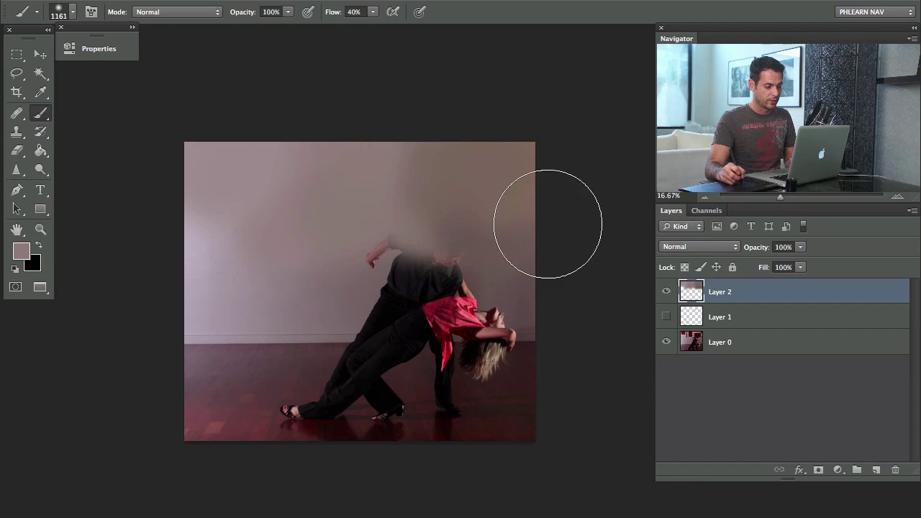
pyautogui.moveTo(461, 189)
pyautogui.mouseDown()
pyautogui.moveTo(430, 231)
pyautogui.moveTo(401, 200)
pyautogui.mouseUp()
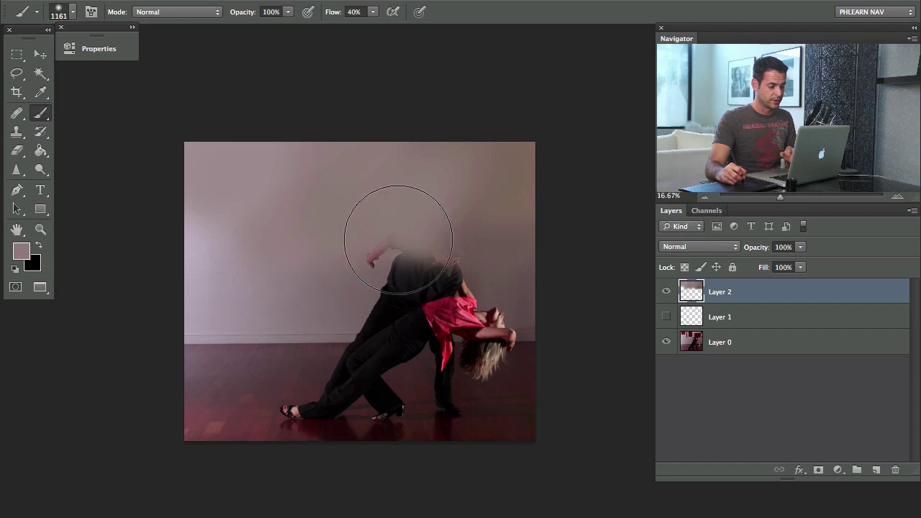
pyautogui.moveTo(555, 267); pyautogui.dragTo(356, 267)
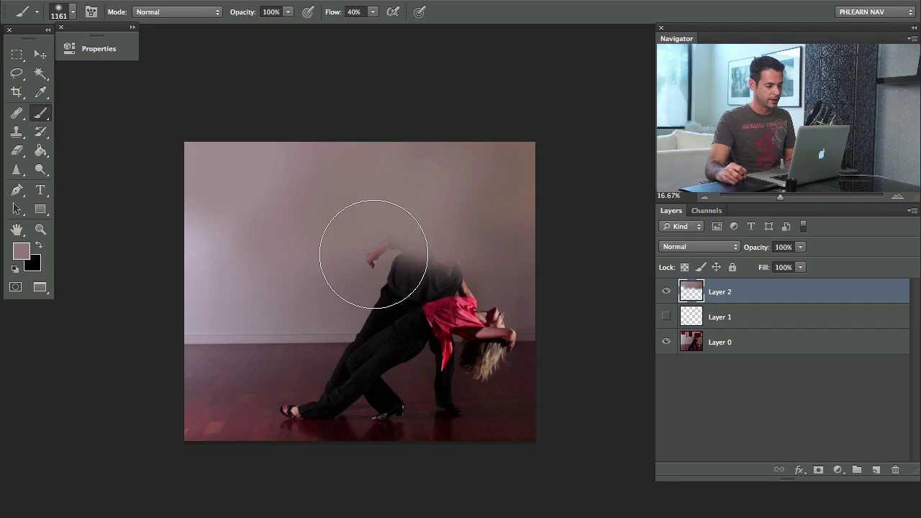
pyautogui.keyDown('alt'); pyautogui.click(207, 223); pyautogui.keyUp('alt')
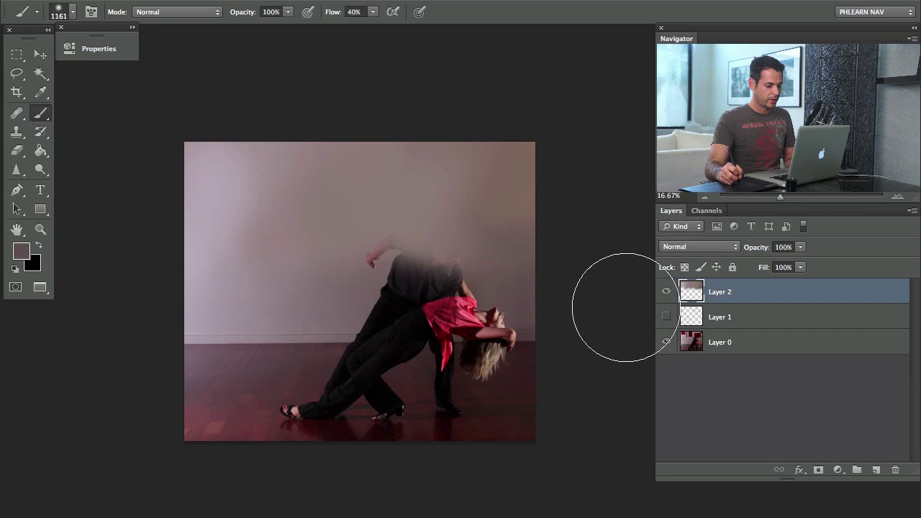
pyautogui.keyDown('alt'); pyautogui.click(253, 237); pyautogui.keyUp('alt')
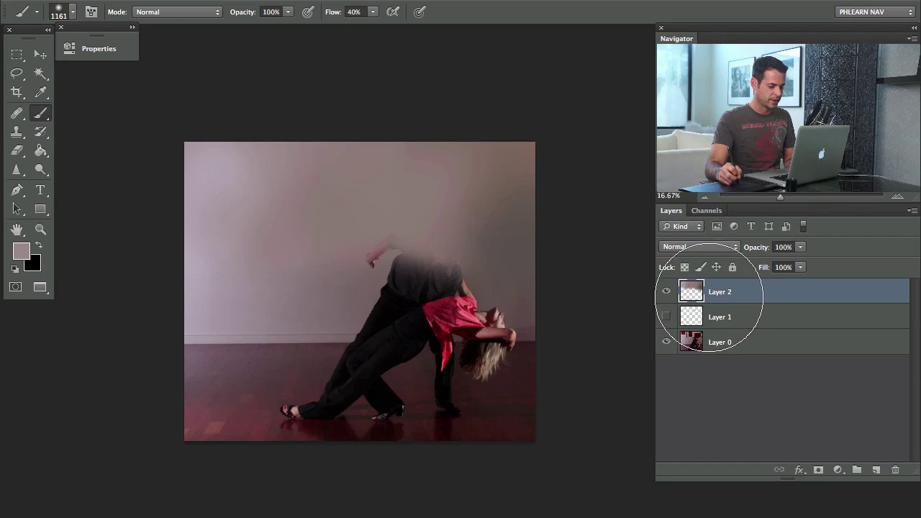
# Step: Back on Layer 2, paint the upper-left wall and undo the stroke that came out too dark
pyautogui.hotkey('alt', '[')
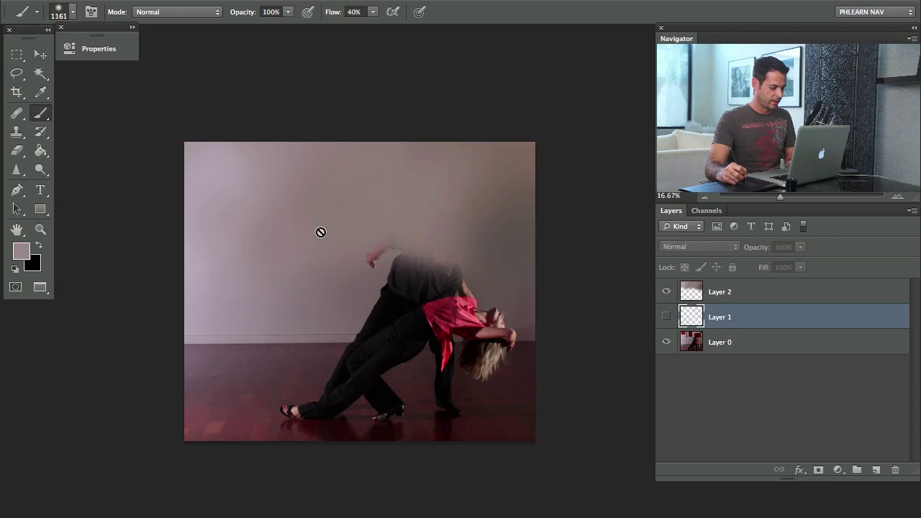
pyautogui.click(717, 301)
pyautogui.keyDown('alt'); pyautogui.click(256, 233); pyautogui.keyUp('alt')
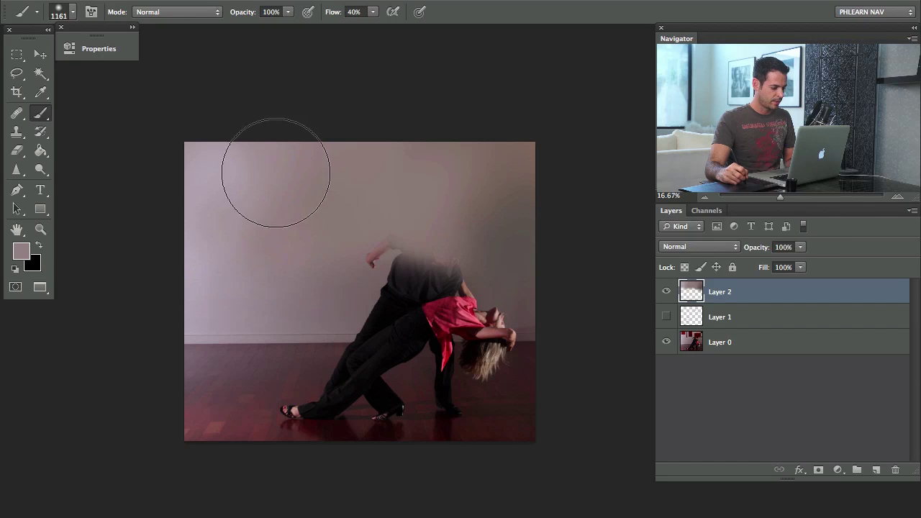
pyautogui.moveTo(247, 195); pyautogui.dragTo(226, 199)
pyautogui.hotkey('ctrl', 'alt', 'z')
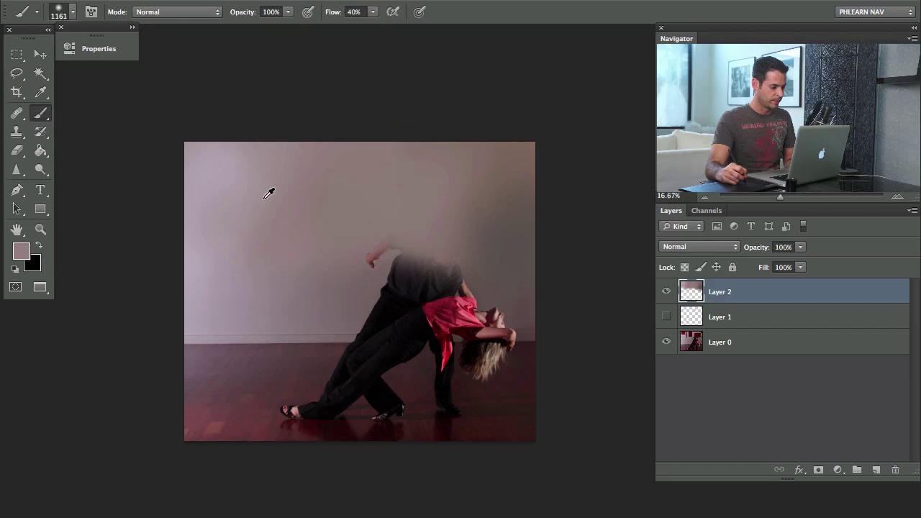
pyautogui.keyDown('alt'); pyautogui.click(266, 203); pyautogui.keyUp('alt')
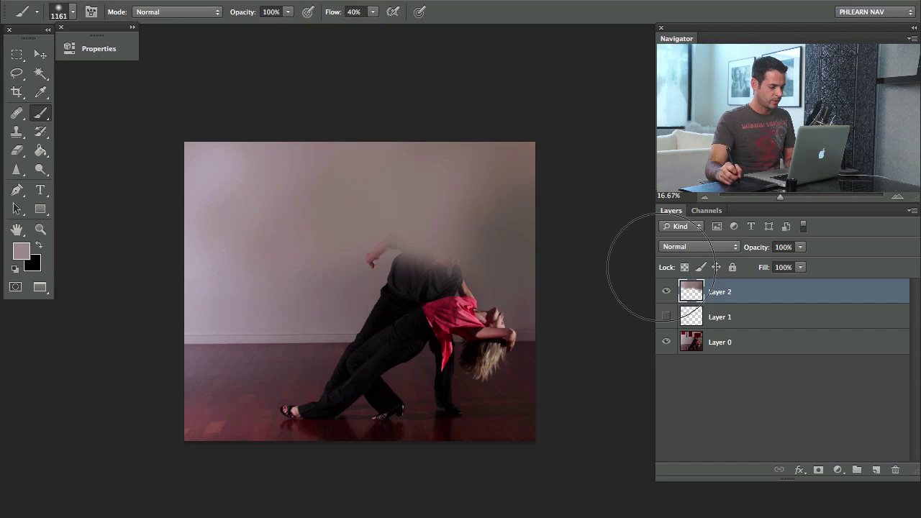
pyautogui.hotkey('ctrl', '+')
pyautogui.hotkey('ctrl', '+')
pyautogui.hotkey('ctrl', '+')
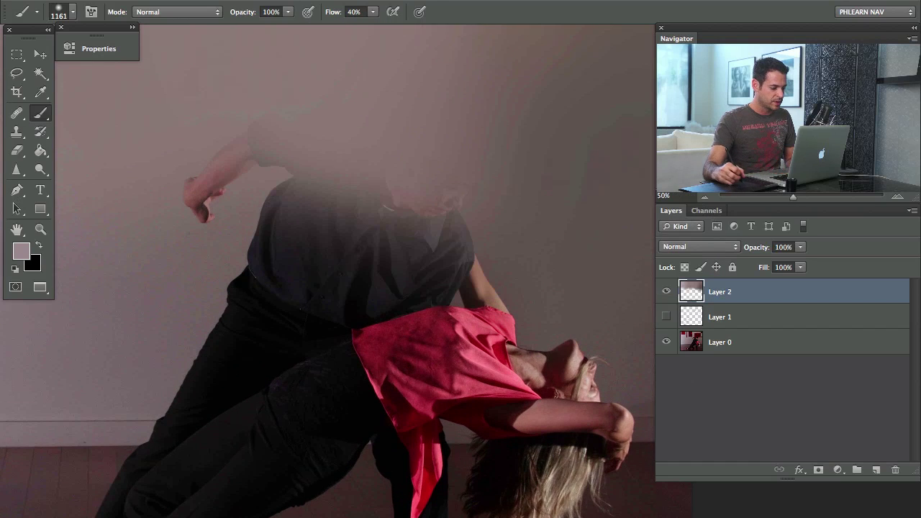
pyautogui.scroll(3, 470, 336)
# Step: Add a layer mask to Layer 2 and, with a 241 px brush, reveal the man's shoulder and back
pyautogui.press('d')
pyautogui.moveTo(319, 257)
pyautogui.mouseDown()
pyautogui.moveTo(205, 244)
pyautogui.moveTo(344, 283)
pyautogui.moveTo(341, 319)
pyautogui.moveTo(351, 207)
pyautogui.moveTo(338, 309)
pyautogui.moveTo(397, 251)
pyautogui.moveTo(430, 350)
pyautogui.moveTo(445, 274)
pyautogui.moveTo(382, 243)
pyautogui.moveTo(353, 262)
pyautogui.moveTo(296, 252)
pyautogui.moveTo(285, 220)
pyautogui.moveTo(206, 240)
pyautogui.moveTo(201, 257)
pyautogui.mouseUp()
pyautogui.moveTo(266, 188)
pyautogui.mouseDown()
pyautogui.moveTo(351, 206)
pyautogui.moveTo(349, 196)
pyautogui.moveTo(360, 203)
pyautogui.moveTo(331, 191)
pyautogui.moveTo(419, 194)
pyautogui.moveTo(417, 211)
pyautogui.moveTo(436, 211)
pyautogui.moveTo(449, 167)
pyautogui.moveTo(450, 192)
pyautogui.moveTo(470, 210)
pyautogui.moveTo(458, 257)
pyautogui.mouseUp()
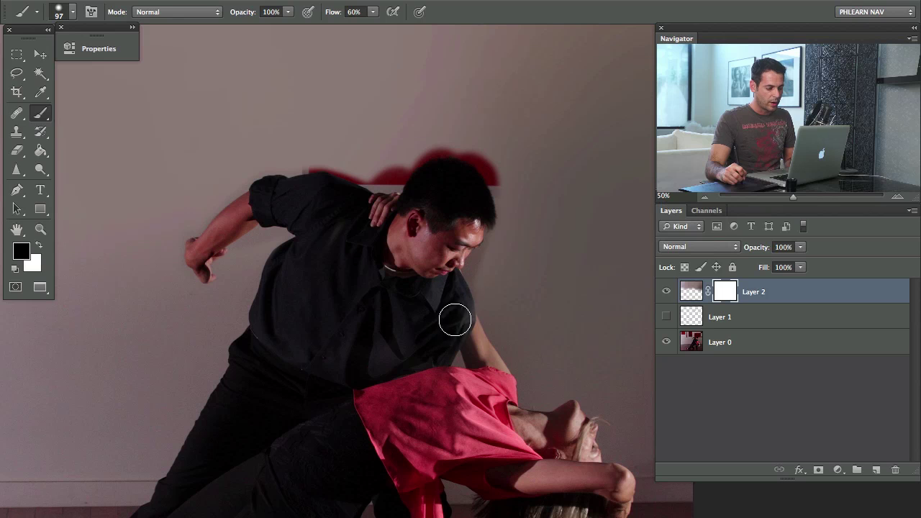
pyautogui.scroll(2, 457, 281)
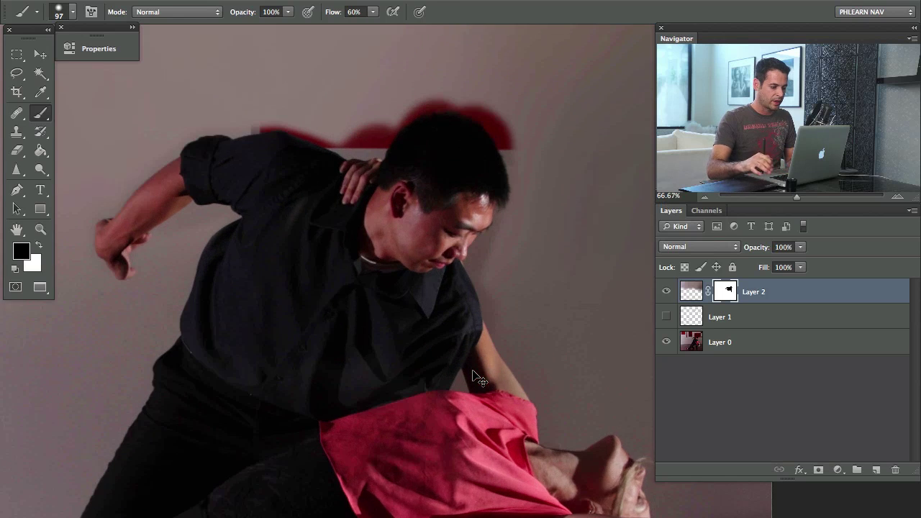
# Step: With a 27 px white mask brush, hide the red blob left of the man's head
pyautogui.moveTo(345, 169); pyautogui.dragTo(395, 252)
pyautogui.moveTo(355, 129); pyautogui.dragTo(329, 124)
pyautogui.press('x')
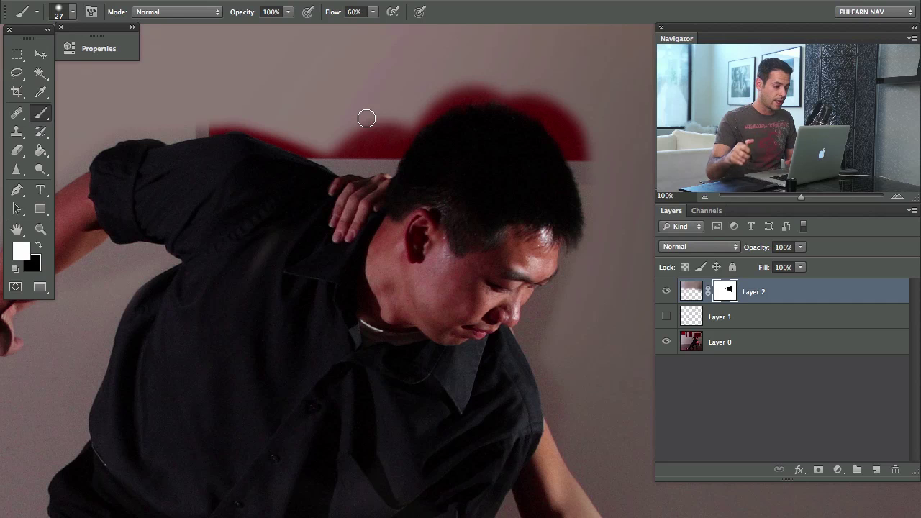
pyautogui.moveTo(201, 124)
pyautogui.mouseDown()
pyautogui.moveTo(274, 125)
pyautogui.moveTo(259, 141)
pyautogui.mouseUp()
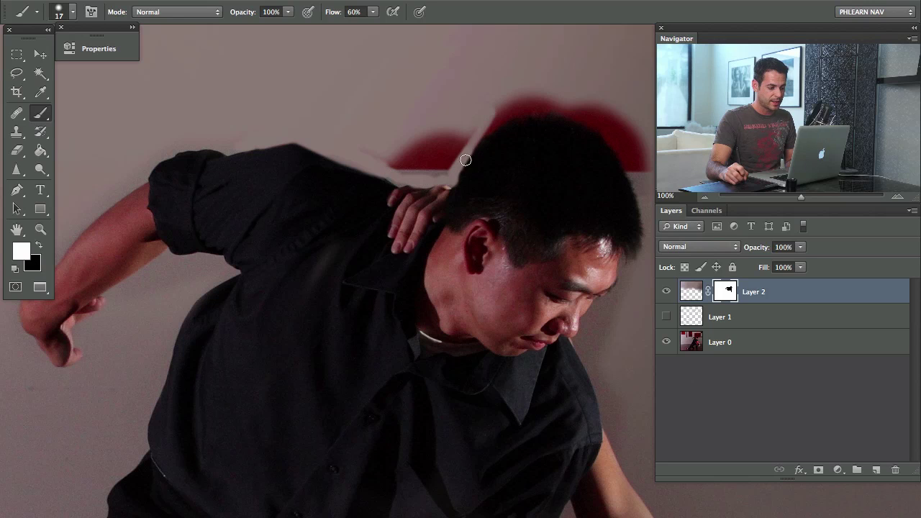
pyautogui.moveTo(439, 159)
pyautogui.keyDown('ctrl'); pyautogui.keyDown('alt'); pyautogui.mouseDown()
pyautogui.moveTo(461, 159)
pyautogui.moveTo(405, 149)
pyautogui.mouseUp(); pyautogui.keyUp('alt'); pyautogui.keyUp('ctrl')
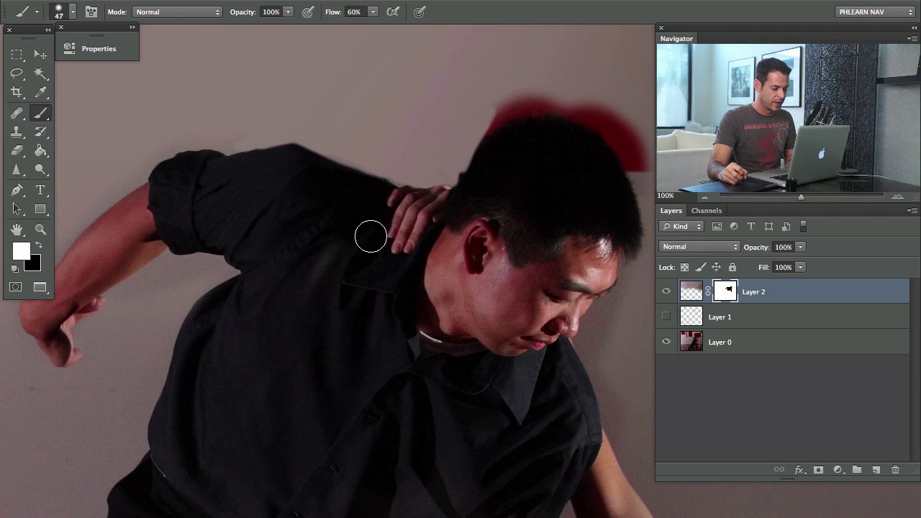
# Step: At about 31 px, paint out the red stroke above his head and refine the edges around his face
pyautogui.moveTo(395, 199); pyautogui.dragTo(389, 199)
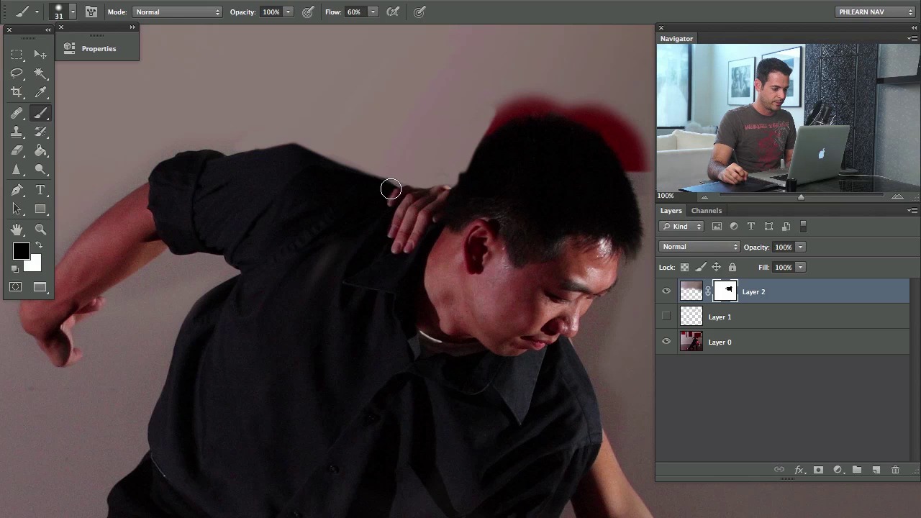
pyautogui.moveTo(534, 189); pyautogui.dragTo(410, 220)
pyautogui.press('x')
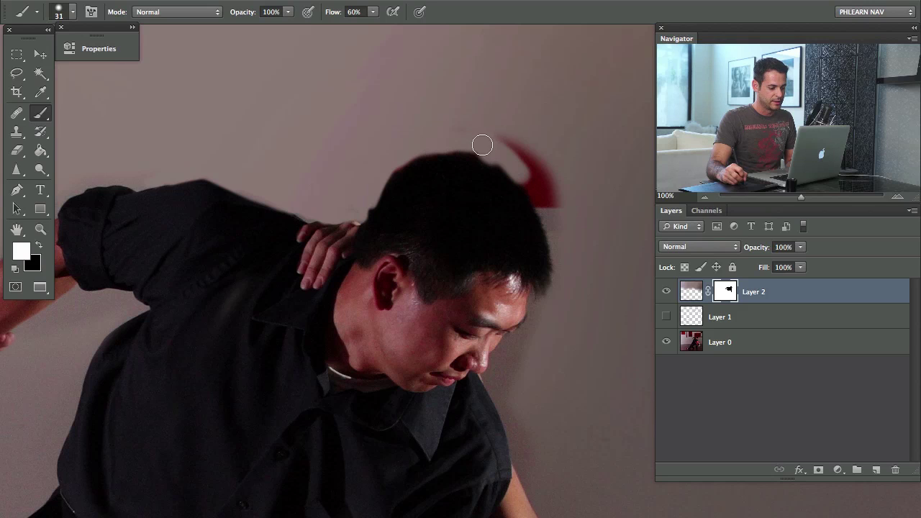
pyautogui.moveTo(542, 205); pyautogui.dragTo(549, 198)
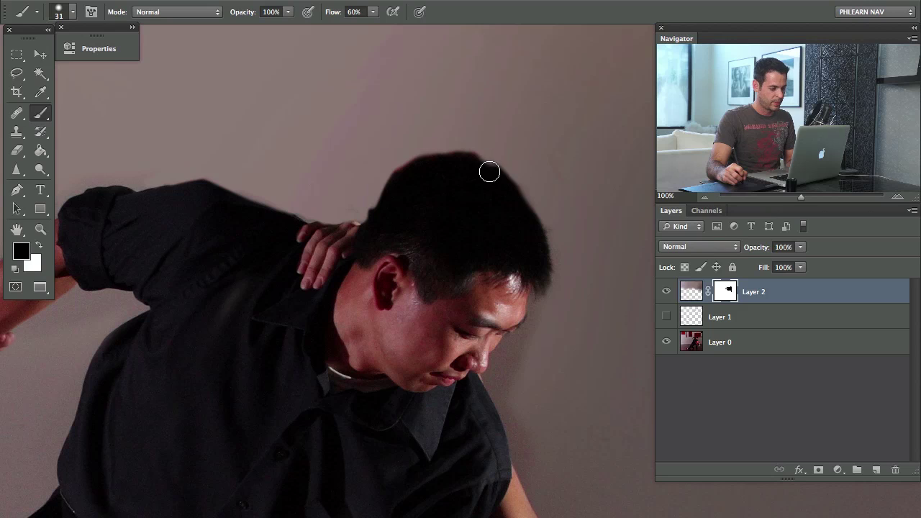
pyautogui.moveTo(491, 171)
pyautogui.mouseDown()
pyautogui.moveTo(479, 165)
pyautogui.moveTo(489, 166)
pyautogui.mouseUp()
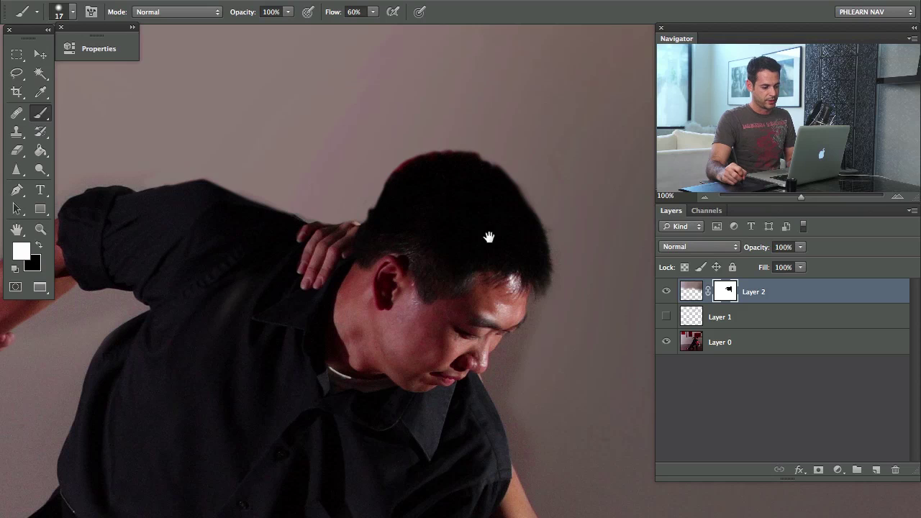
pyautogui.moveTo(481, 239); pyautogui.dragTo(302, 218)
pyautogui.moveTo(386, 143); pyautogui.dragTo(395, 165)
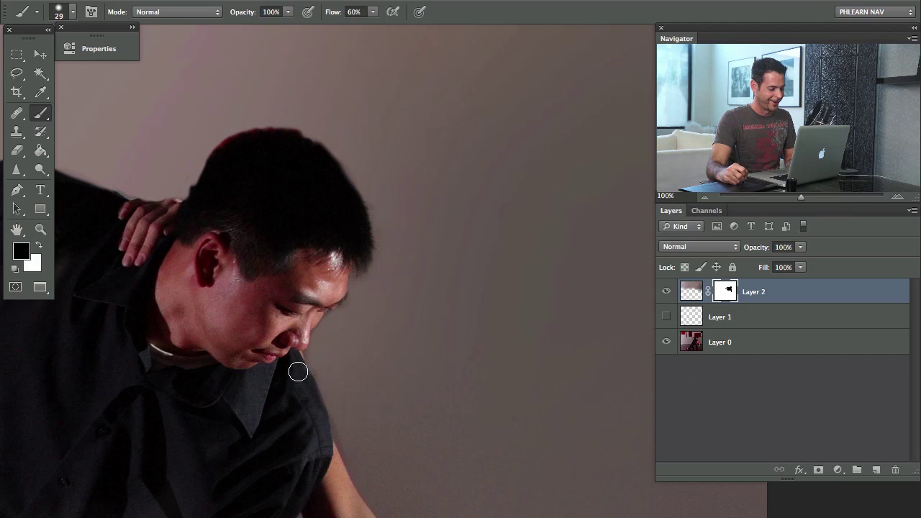
pyautogui.press('super+minus')
pyautogui.press('super+minus')
pyautogui.press('super+minus')
pyautogui.press('super+minus')
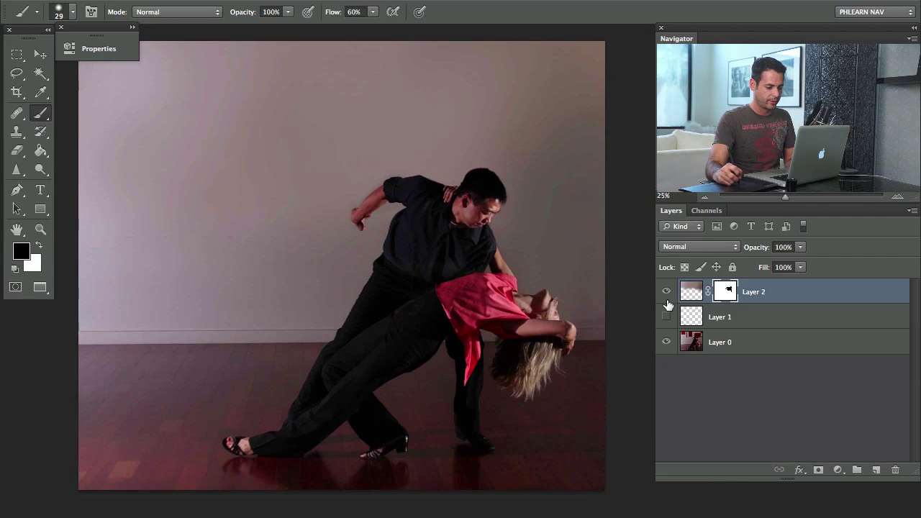
# Step: Toggle Layer 2 on and off to compare the bare wall with the red paintings, briefly checking Layer 1
pyautogui.click(667, 292)
pyautogui.click(667, 292)
pyautogui.click(667, 292)
pyautogui.click(667, 292)
pyautogui.click(667, 293)
pyautogui.click(666, 292)
pyautogui.click(666, 292)
pyautogui.click(666, 293)
pyautogui.click(667, 292)
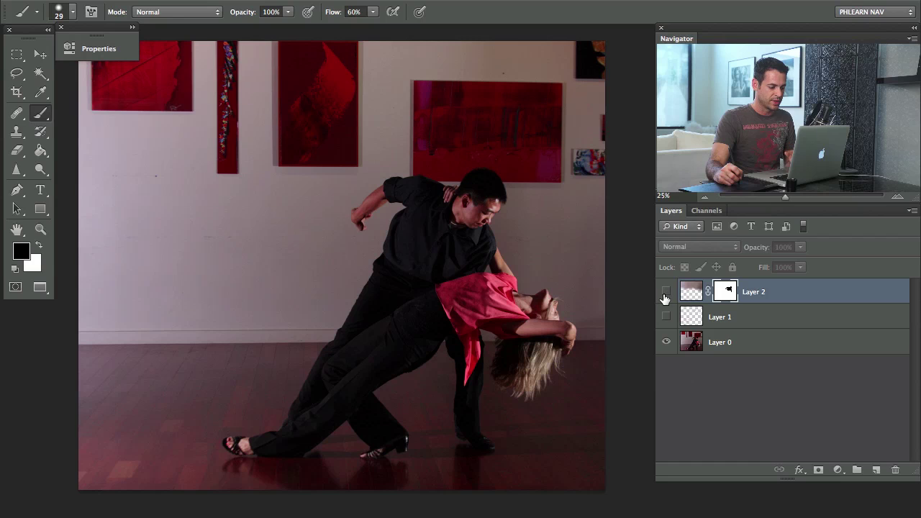
pyautogui.click(665, 294)
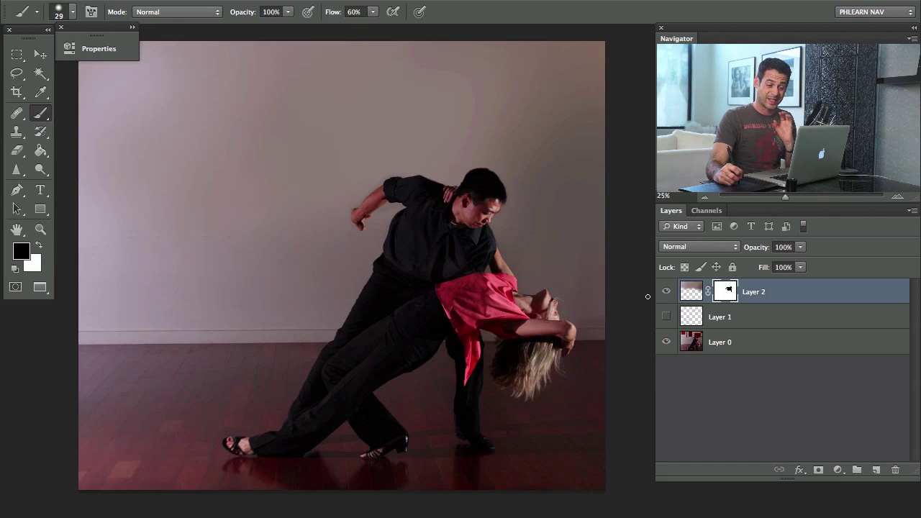
pyautogui.click(666, 294)
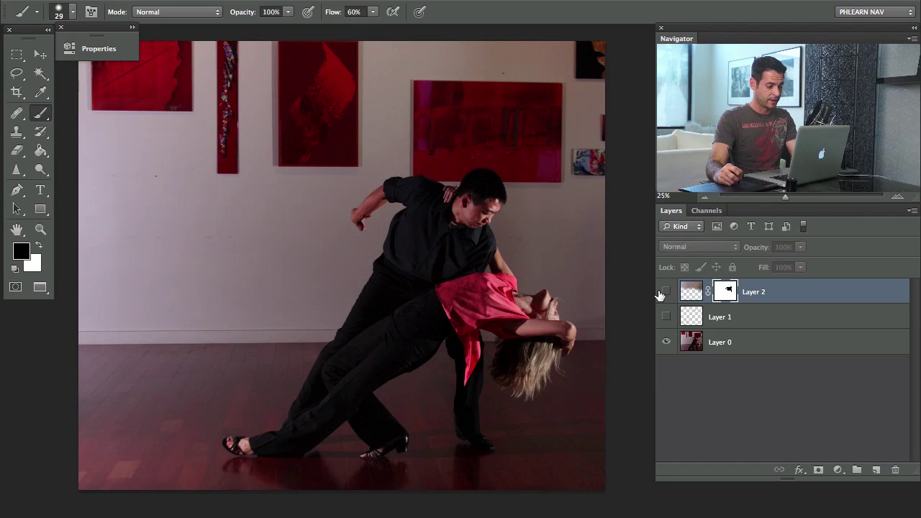
pyautogui.click(668, 293)
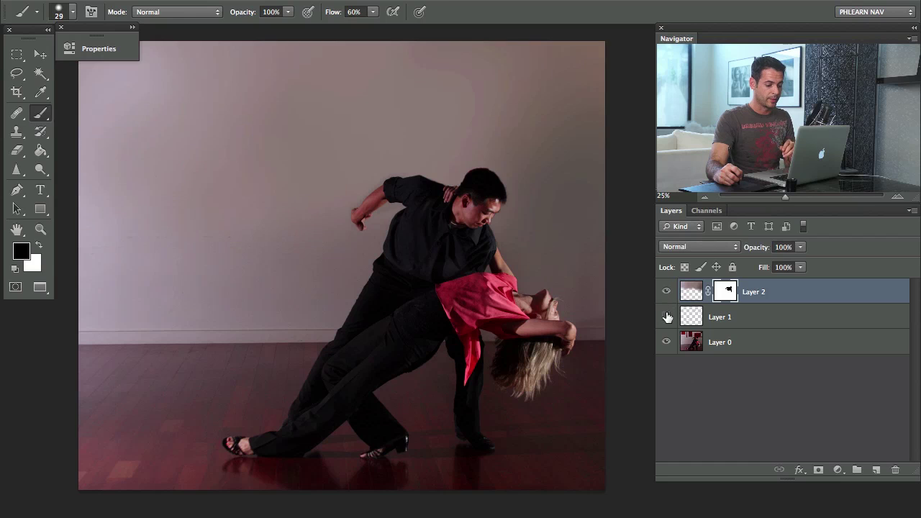
pyautogui.click(667, 316)
pyautogui.click(667, 317)
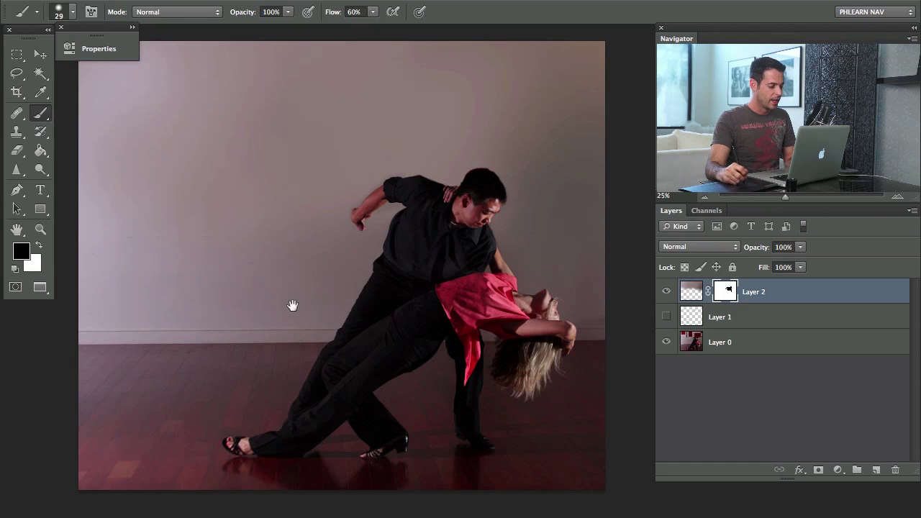
# Step: Add a new empty Layer 3 above the patched wall
pyautogui.scroll(-2, 309, 302)
pyautogui.hscroll(-2, 309, 303)
pyautogui.hotkey('ctrl', 'shift', 'alt', 'n')
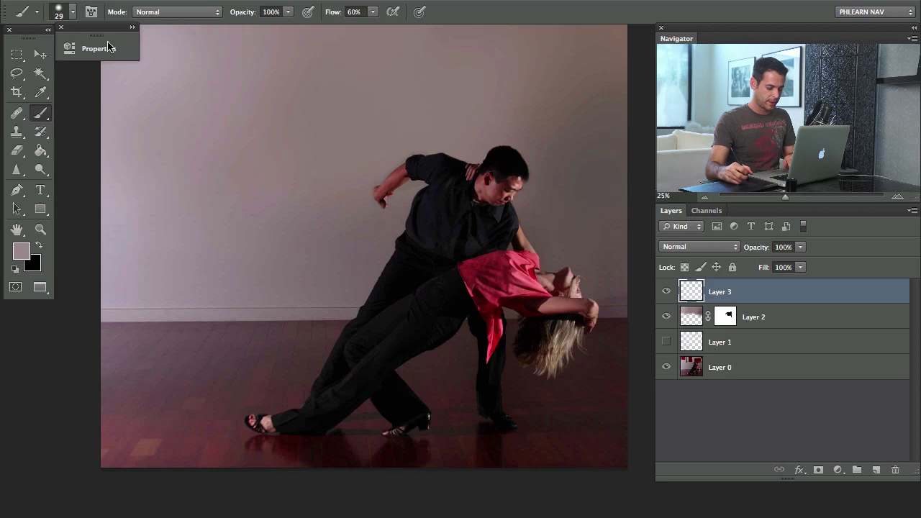
# Step: Select the floor below the wall line and add a Curves adjustment limited to it
pyautogui.press('m')
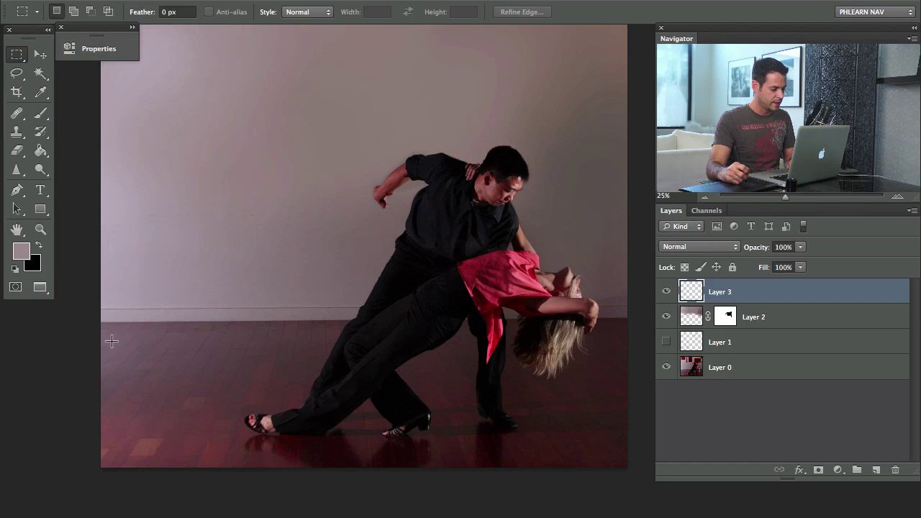
pyautogui.moveTo(94, 321); pyautogui.dragTo(509, 504)
pyautogui.click(838, 470)
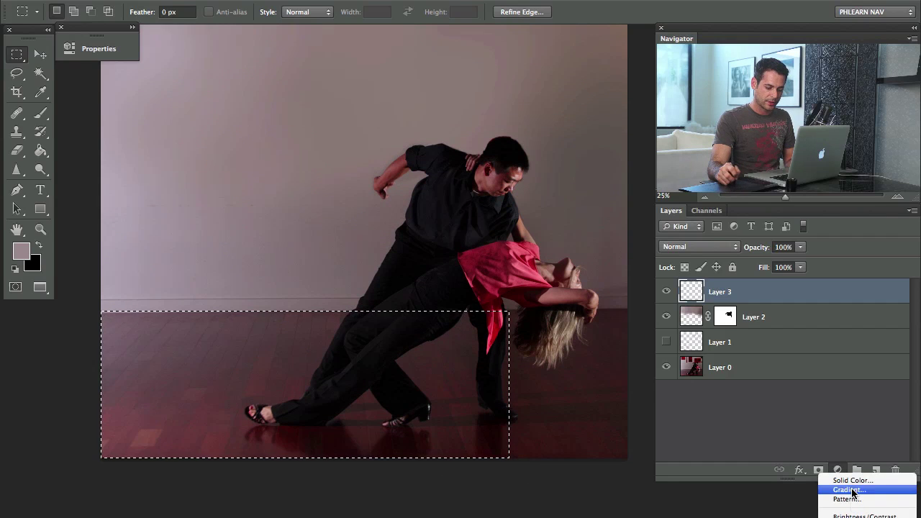
pyautogui.click(849, 470)
pyautogui.moveTo(213, 38); pyautogui.dragTo(131, 37)
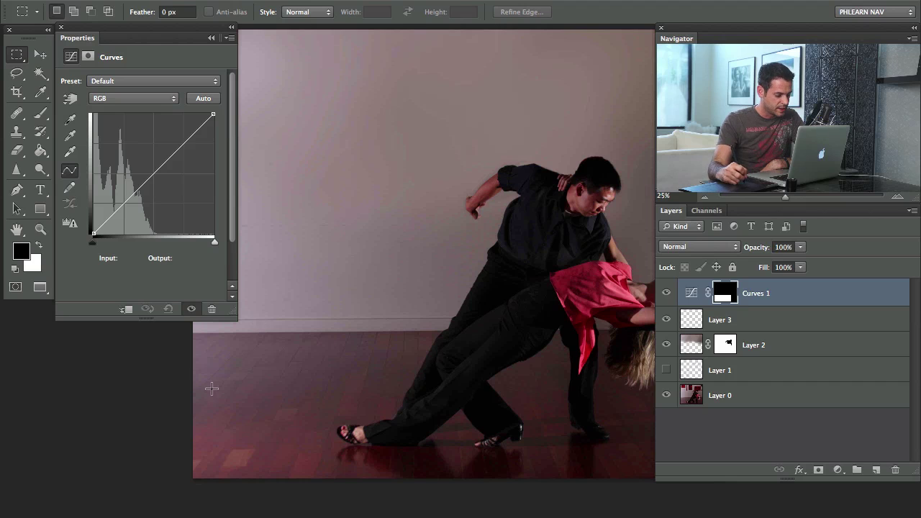
# Step: Lower the Blue midtones, raise Red, and pull the RGB curve down slightly to darken the floor
pyautogui.click(137, 99)
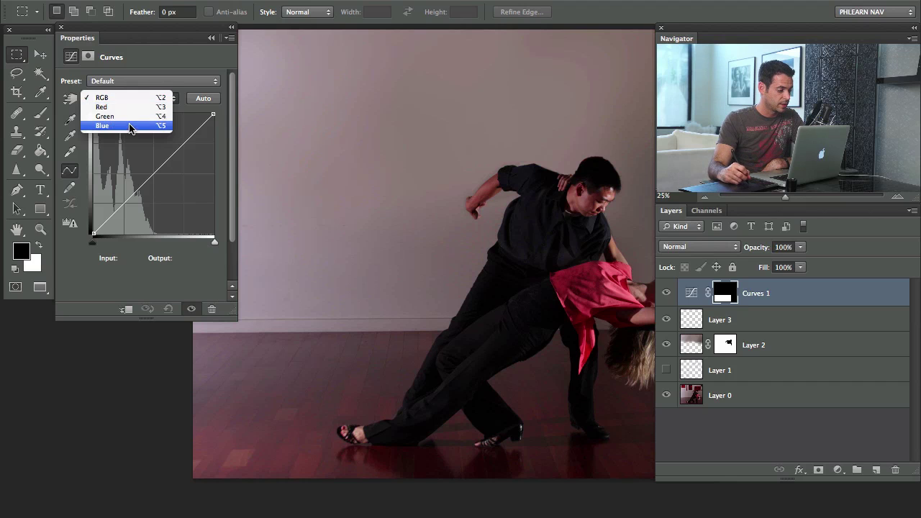
pyautogui.click(139, 126)
pyautogui.moveTo(158, 170); pyautogui.dragTo(158, 176)
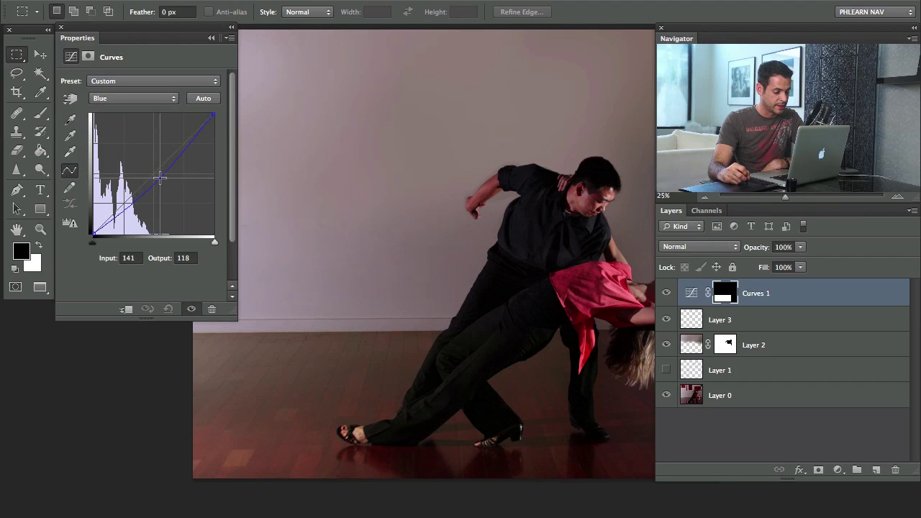
pyautogui.click(124, 99)
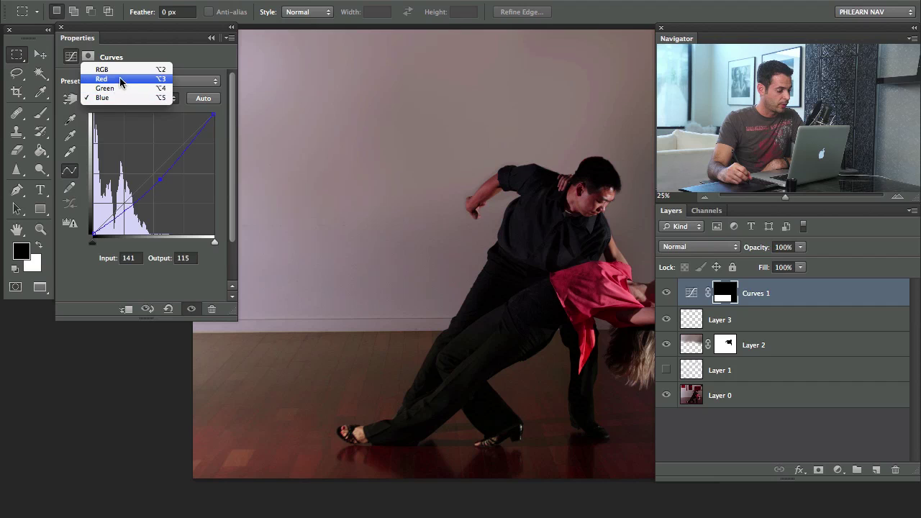
pyautogui.click(123, 77)
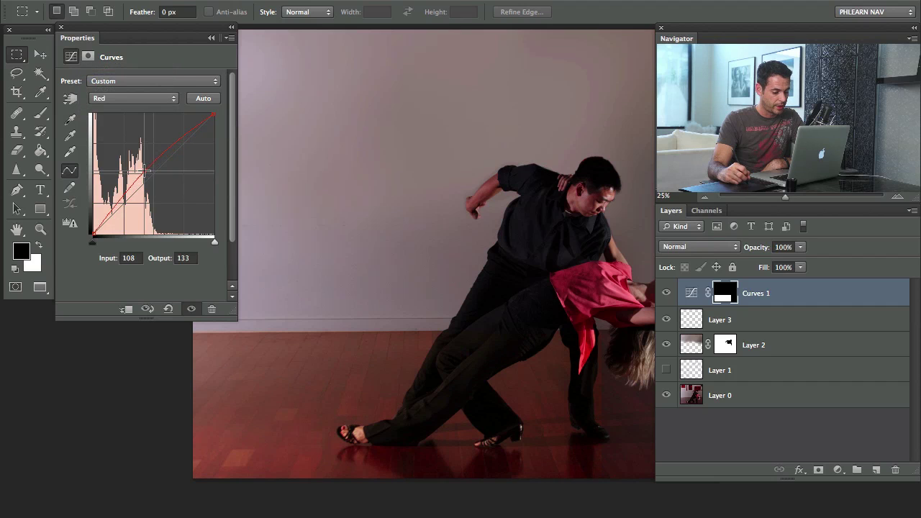
pyautogui.moveTo(144, 170); pyautogui.dragTo(141, 169)
pyautogui.click(134, 99)
pyautogui.press('Return')
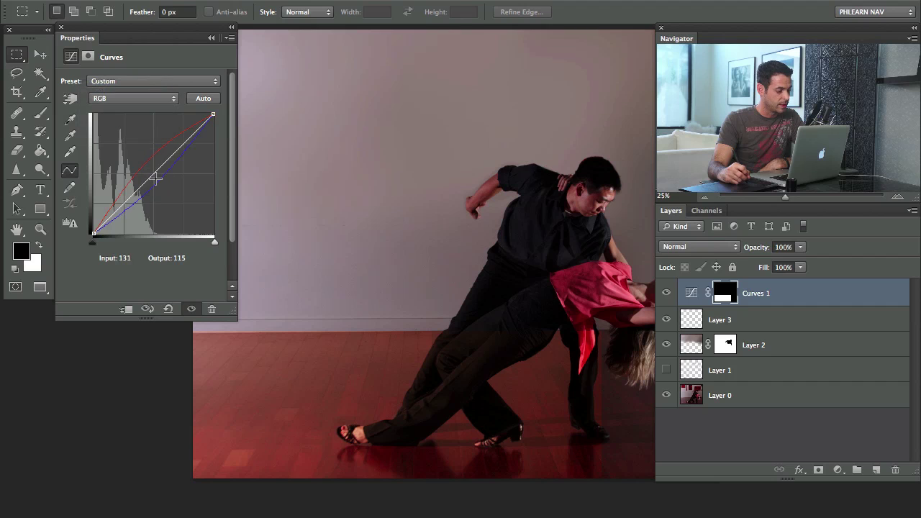
pyautogui.moveTo(150, 179); pyautogui.dragTo(154, 178)
# Step: Compare the floor with Curves 1 on and off, then nudge Green up slightly in the midtones
pyautogui.moveTo(499, 238); pyautogui.dragTo(331, 216)
pyautogui.click(668, 295)
pyautogui.click(668, 295)
pyautogui.click(668, 294)
pyautogui.click(668, 295)
pyautogui.click(136, 100)
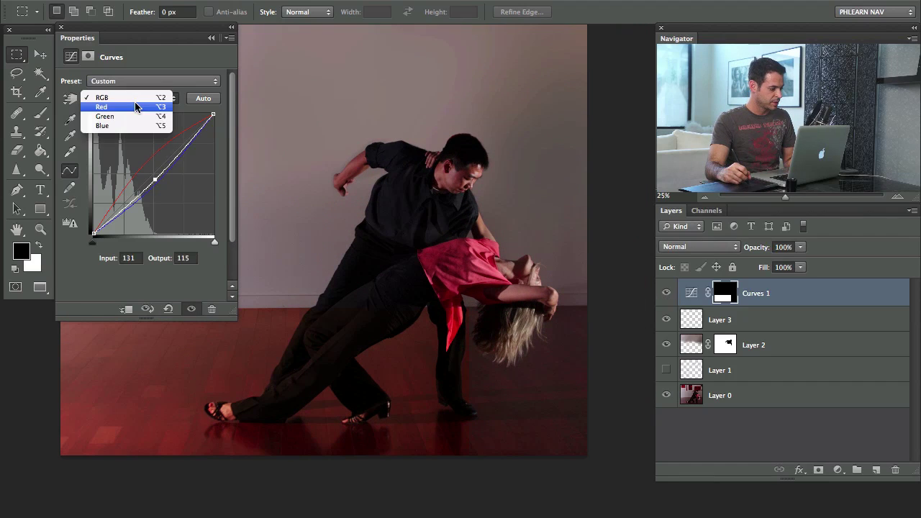
pyautogui.click(105, 116)
pyautogui.moveTo(156, 168); pyautogui.dragTo(151, 171)
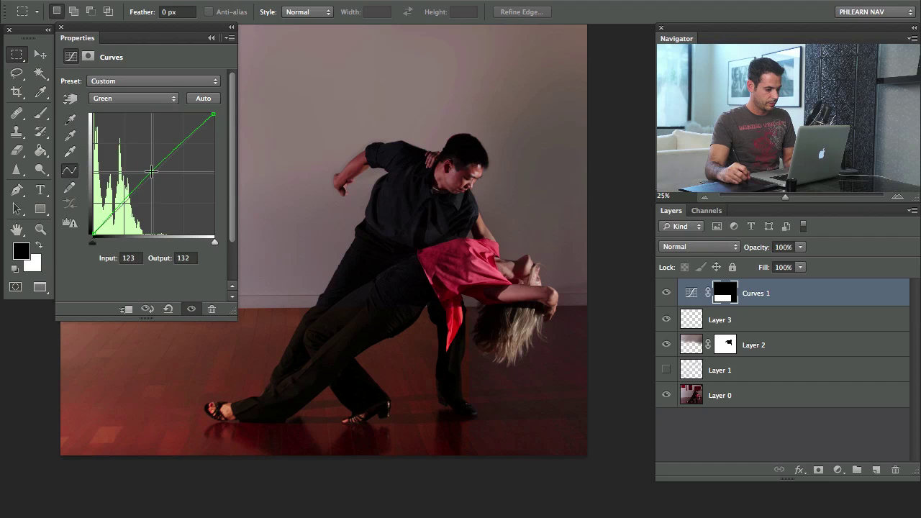
# Step: Compare the adjustment again and fine-tune the Blue midtone point down to 136→118
pyautogui.click(133, 100)
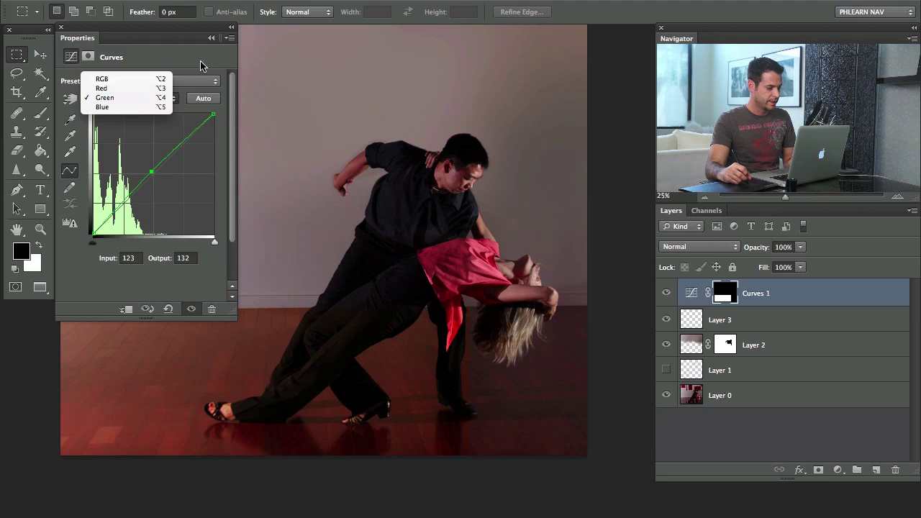
pyautogui.click(665, 294)
pyautogui.click(665, 294)
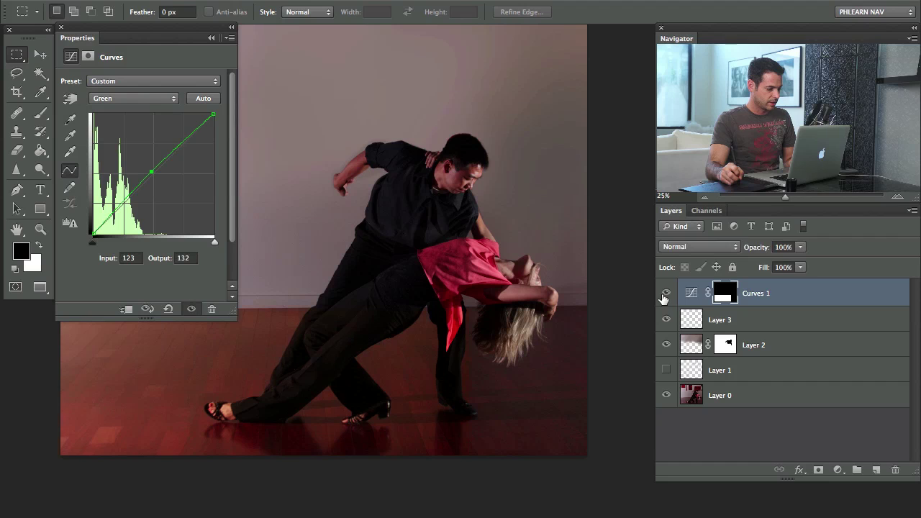
pyautogui.click(133, 98)
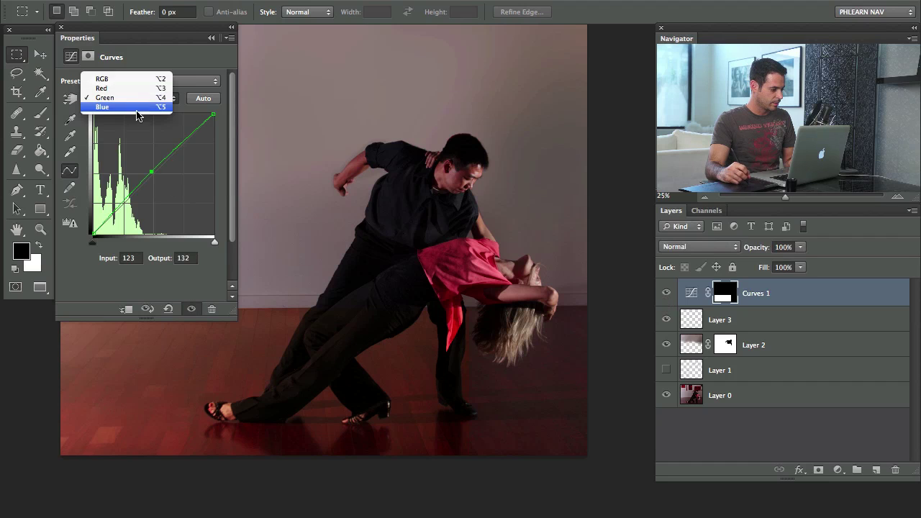
pyautogui.click(116, 107)
pyautogui.moveTo(159, 181); pyautogui.dragTo(156, 179)
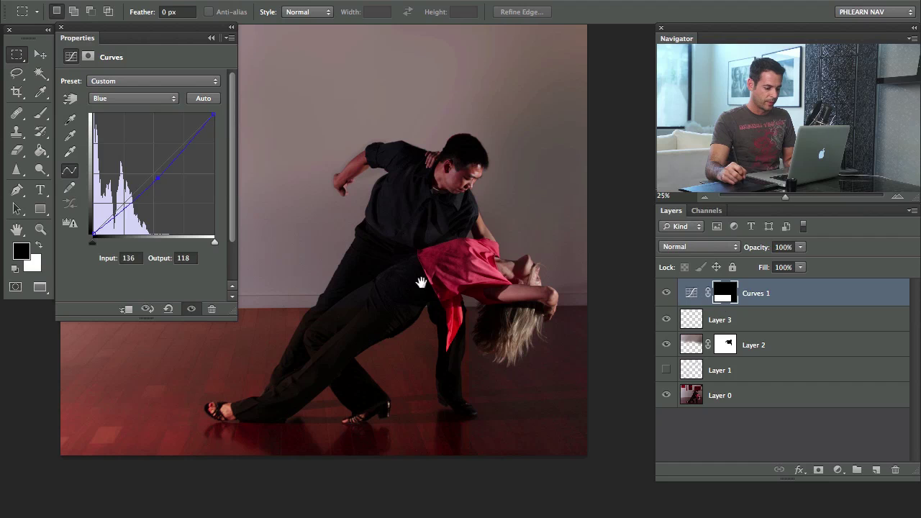
# Step: Pick a very large brush for the Curves 1 mask and compare the floor adjustment on and off
pyautogui.moveTo(401, 291); pyautogui.dragTo(458, 283)
pyautogui.press('b')
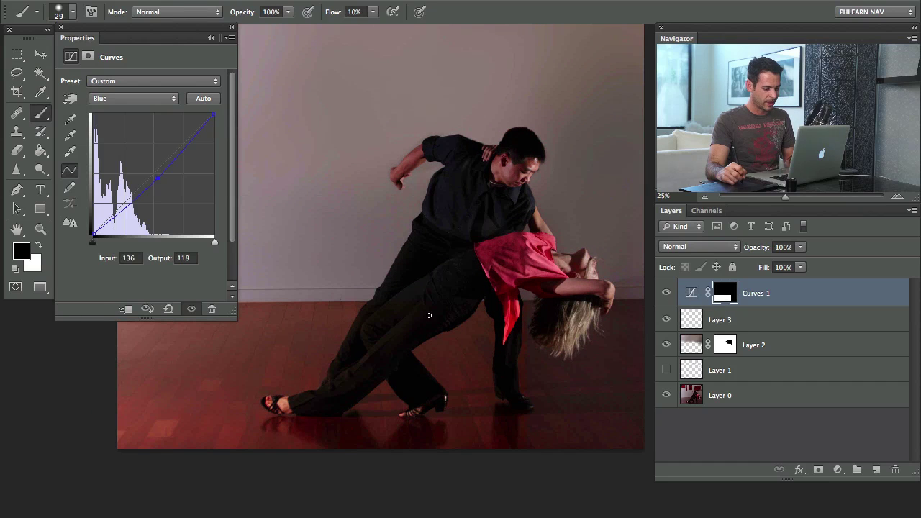
pyautogui.moveTo(387, 339)
pyautogui.mouseDown()
pyautogui.moveTo(473, 350)
pyautogui.moveTo(562, 330)
pyautogui.mouseUp()
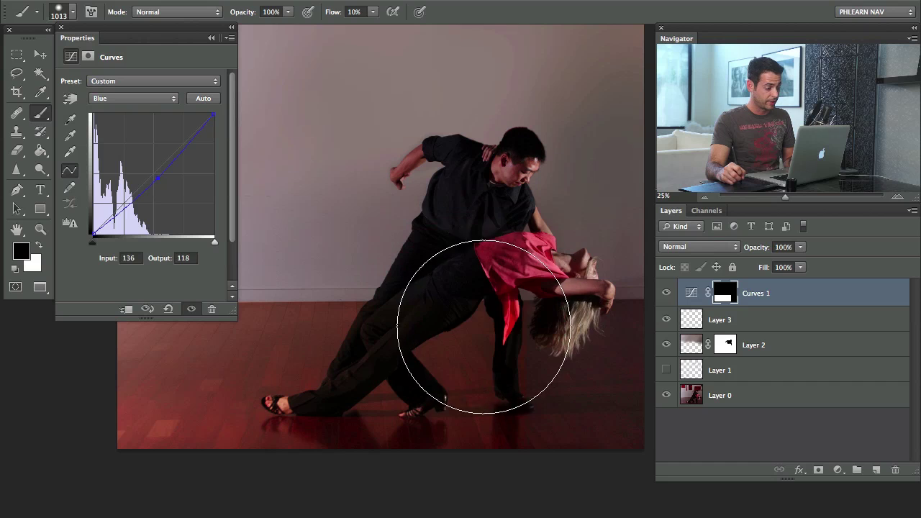
pyautogui.moveTo(484, 330)
pyautogui.mouseDown()
pyautogui.moveTo(504, 328)
pyautogui.moveTo(411, 442)
pyautogui.moveTo(370, 438)
pyautogui.moveTo(392, 440)
pyautogui.mouseUp()
pyautogui.click(668, 296)
pyautogui.click(668, 296)
pyautogui.click(668, 296)
pyautogui.click(668, 296)
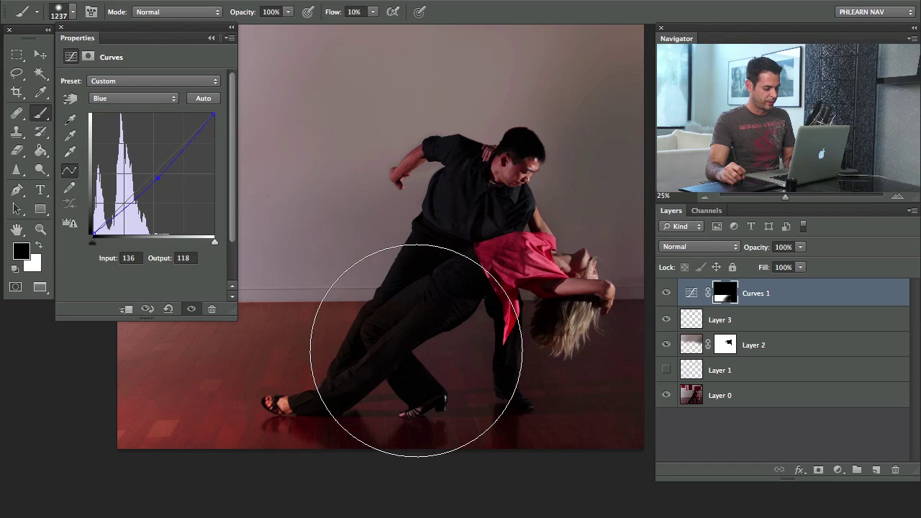
# Step: Brush white across the lower floor on the Curves 1 mask, then zoom out to the whole photo
pyautogui.press('x')
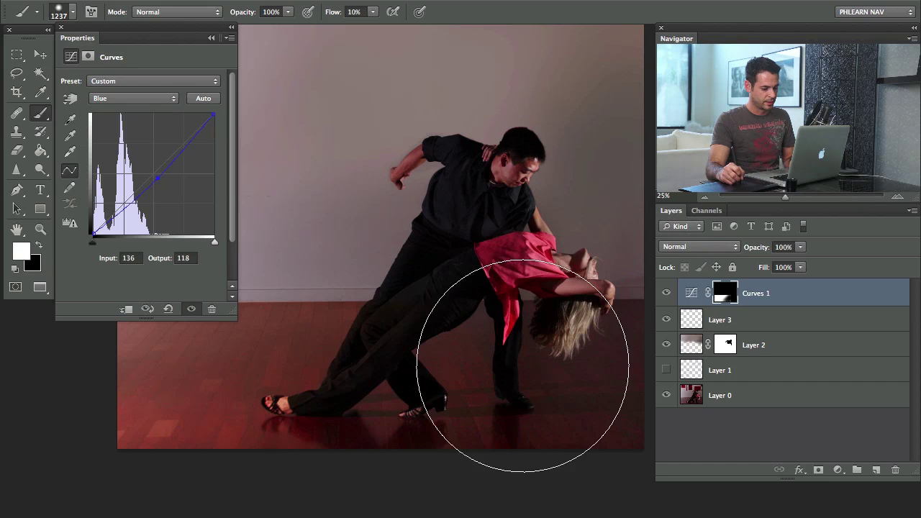
pyautogui.moveTo(494, 372); pyautogui.dragTo(396, 370)
pyautogui.moveTo(329, 390); pyautogui.dragTo(488, 396)
pyautogui.click(704, 198)
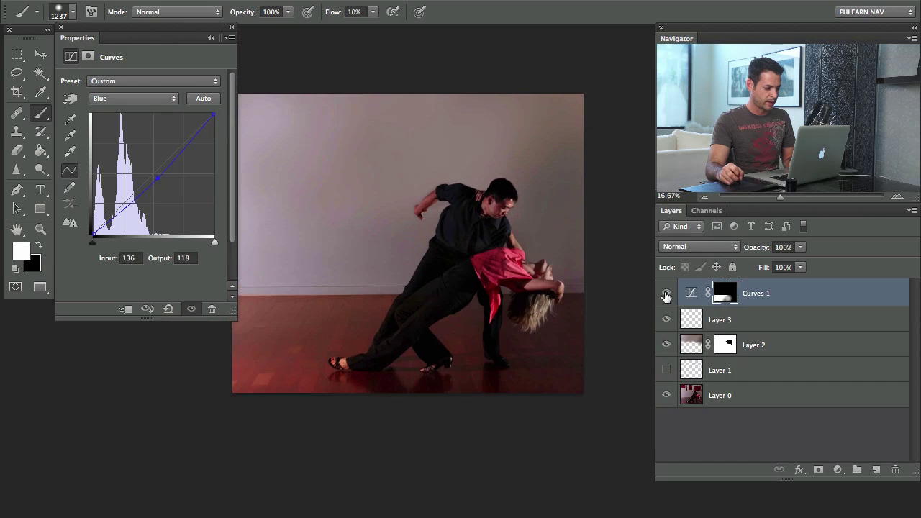
# Step: Reset the Green curve to a straight line and nudge the RGB midtone point
pyautogui.click(145, 105)
pyautogui.click(143, 76)
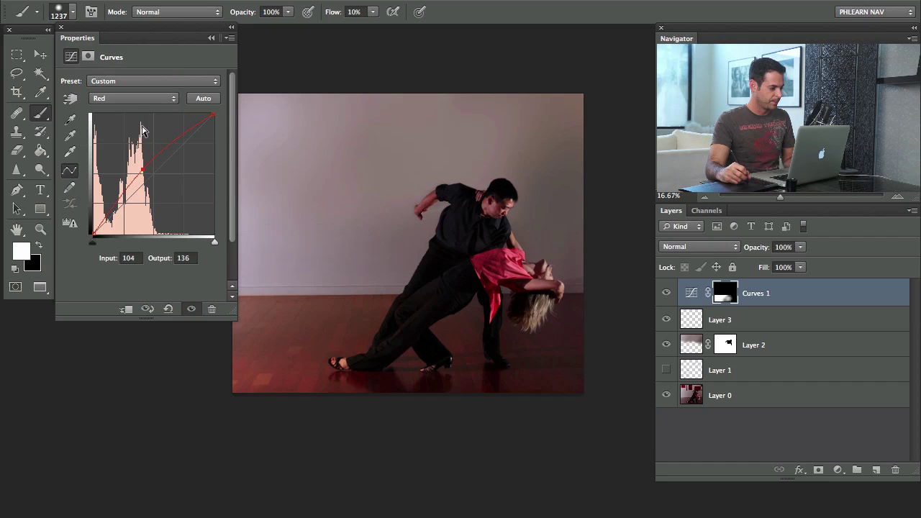
pyautogui.click(146, 98)
pyautogui.click(148, 107)
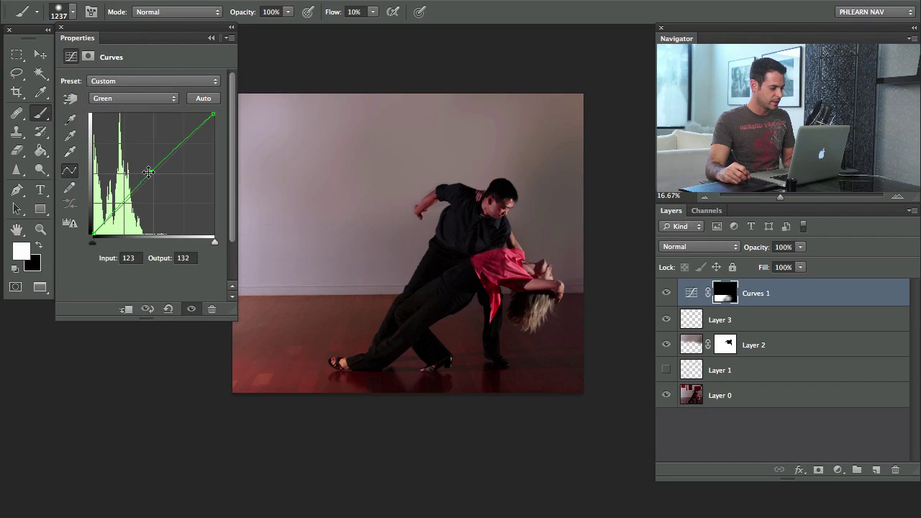
pyautogui.moveTo(149, 172); pyautogui.dragTo(152, 175)
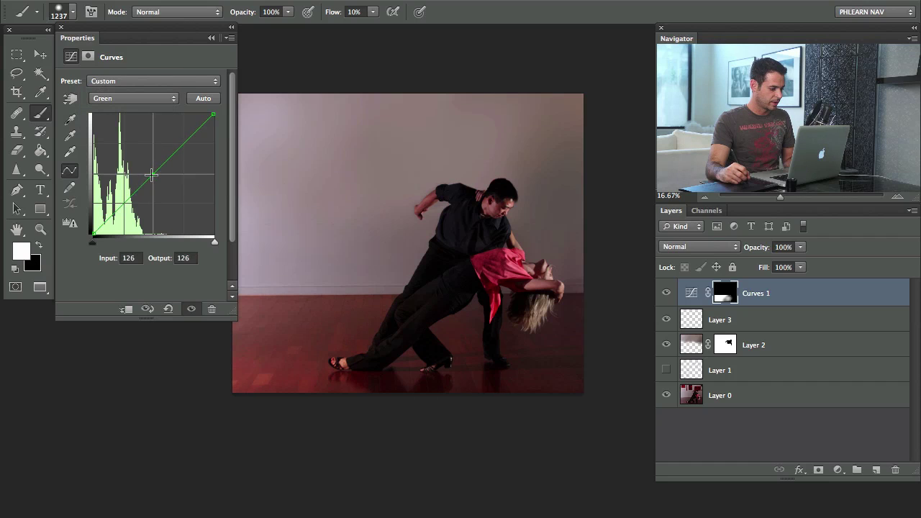
pyautogui.click(150, 101)
pyautogui.click(150, 78)
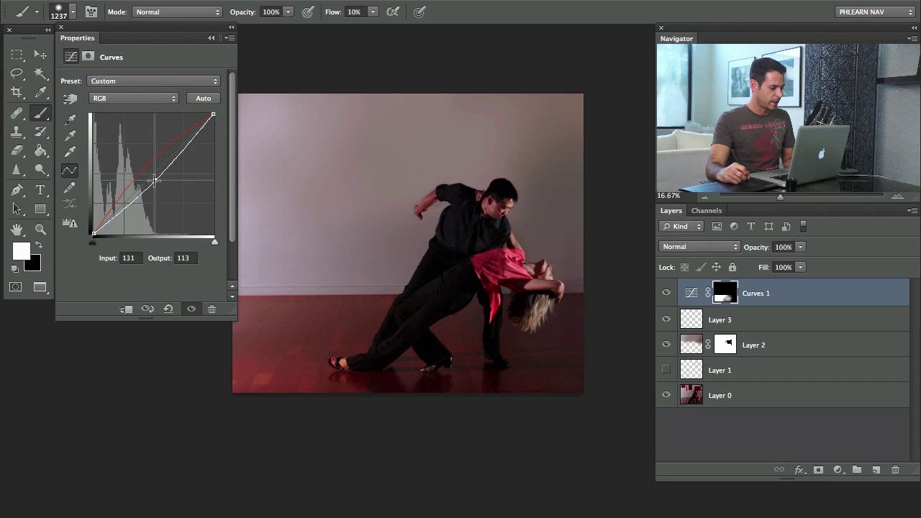
pyautogui.moveTo(154, 182); pyautogui.dragTo(156, 179)
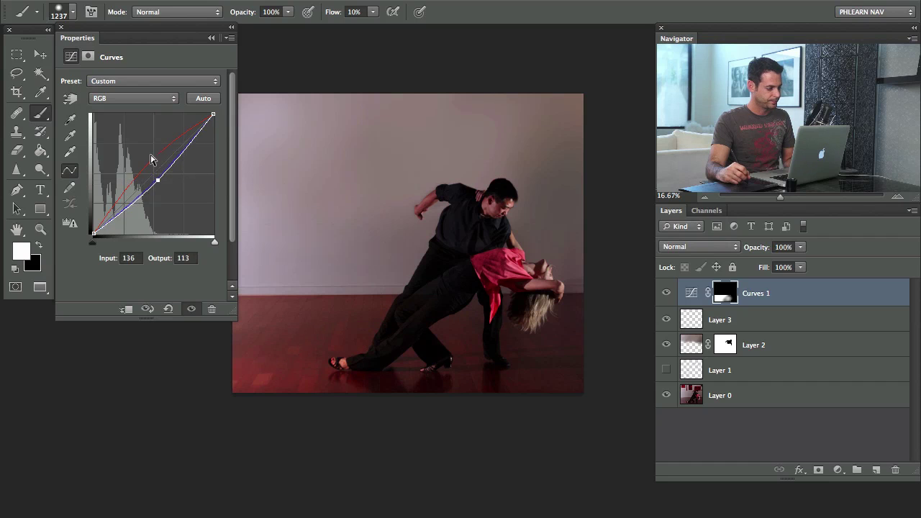
# Step: Nudge the Blue curve point slightly and toggle Curves 1 to compare the floor
pyautogui.click(144, 99)
pyautogui.click(140, 127)
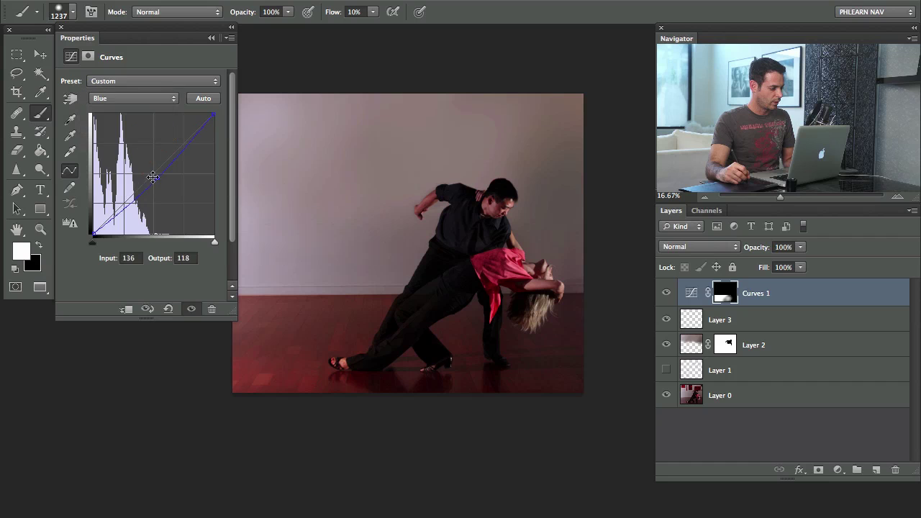
pyautogui.moveTo(159, 180); pyautogui.dragTo(160, 180)
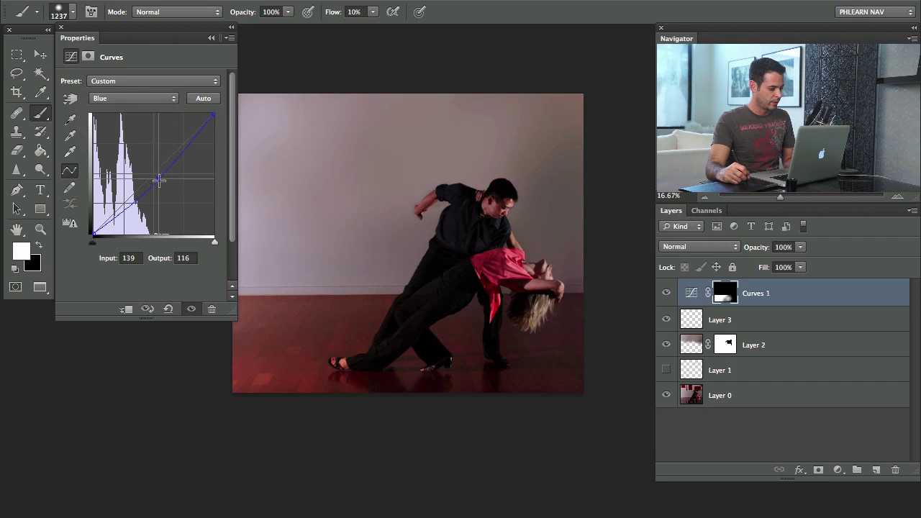
pyautogui.click(667, 293)
pyautogui.click(666, 293)
pyautogui.click(667, 293)
pyautogui.click(667, 293)
pyautogui.moveTo(314, 341); pyautogui.dragTo(345, 350)
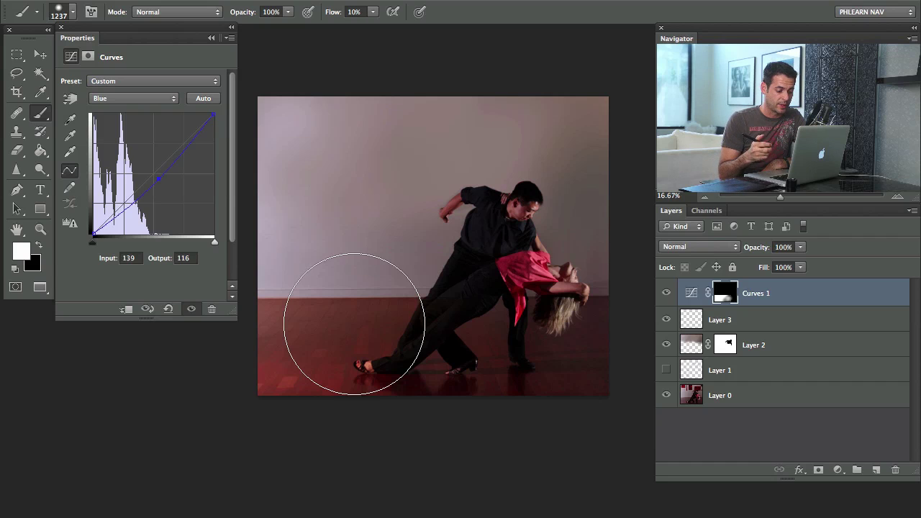
pyautogui.click(666, 293)
pyautogui.click(667, 293)
pyautogui.click(667, 293)
pyautogui.click(666, 293)
# Step: Add a Levels 1 adjustment layer above Curves 1 and zoom in twice on the dancers
pyautogui.moveTo(539, 317); pyautogui.dragTo(511, 319)
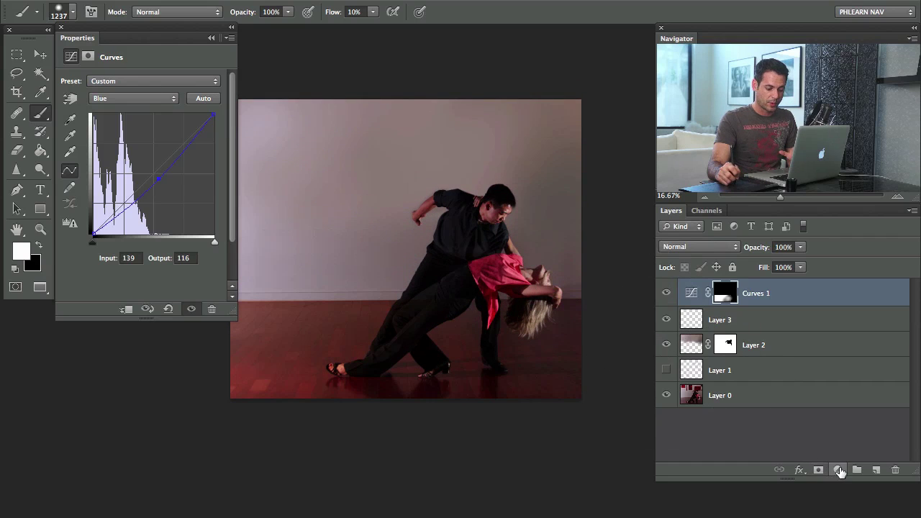
pyautogui.click(838, 470)
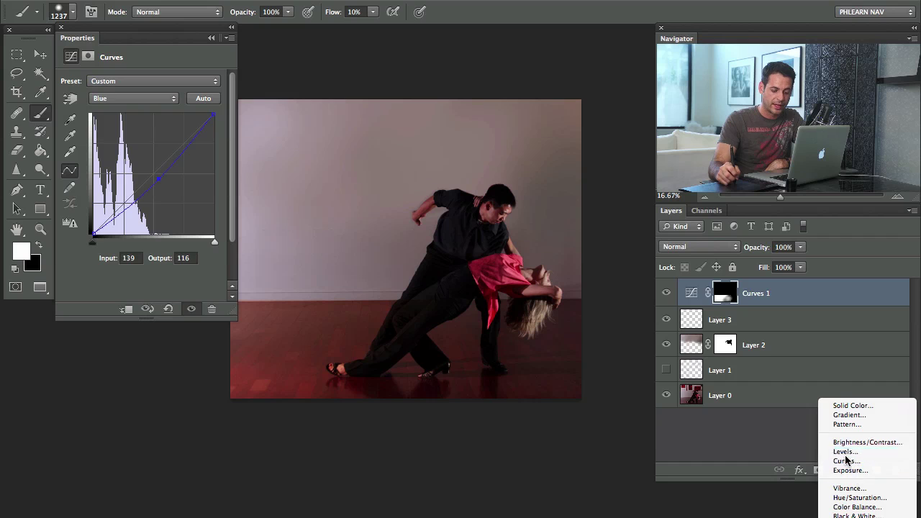
pyautogui.click(846, 452)
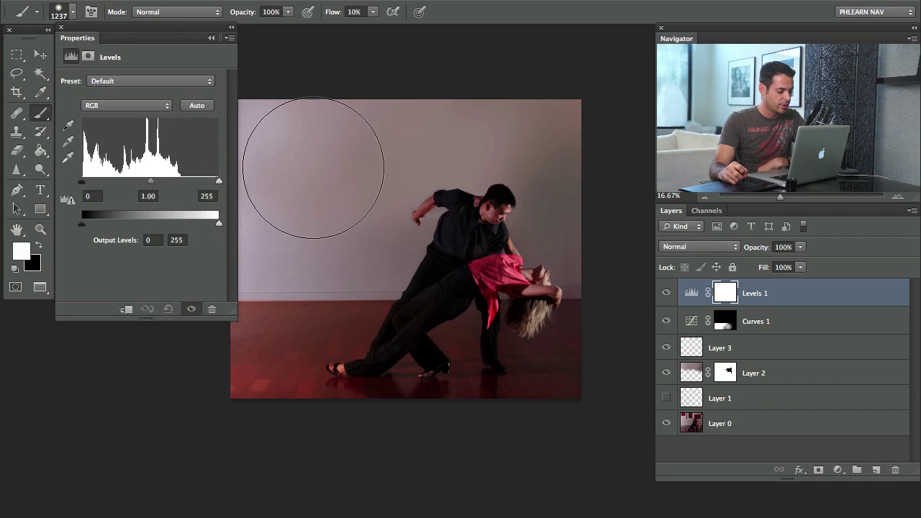
pyautogui.press('super+equal')
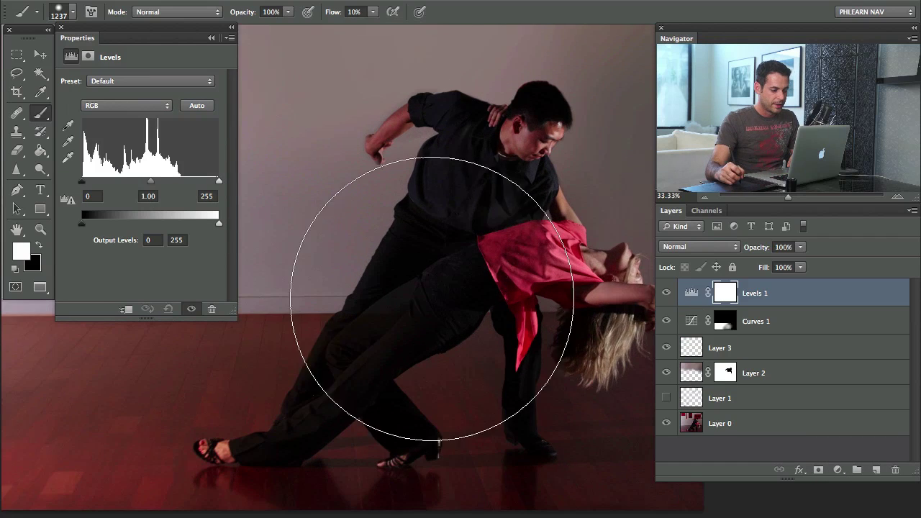
pyautogui.press('super+equal')
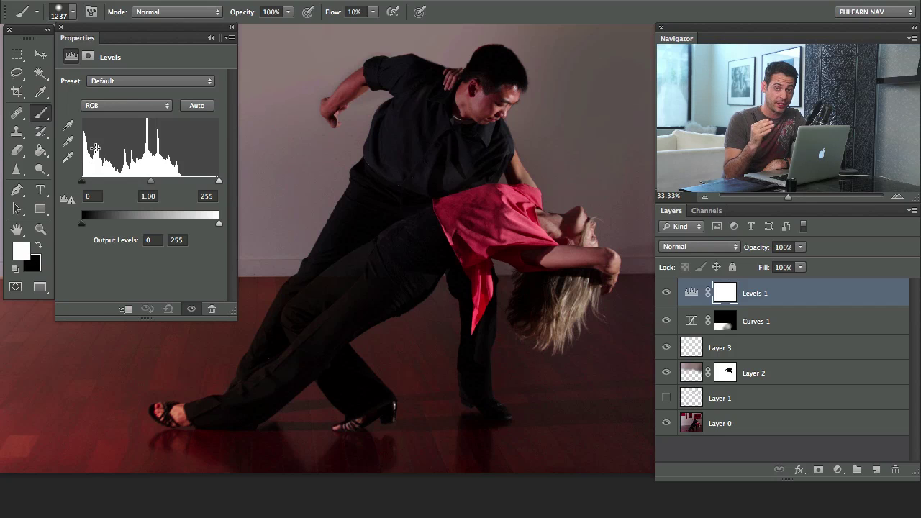
# Step: Lift the Levels 1 output blacks: Red to 27, Green to 15, Blue to 8
pyautogui.click(111, 105)
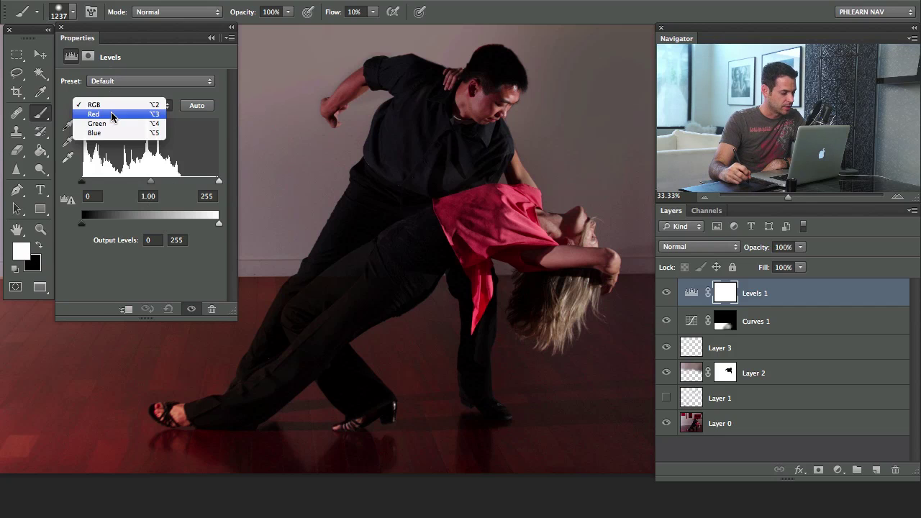
pyautogui.click(128, 114)
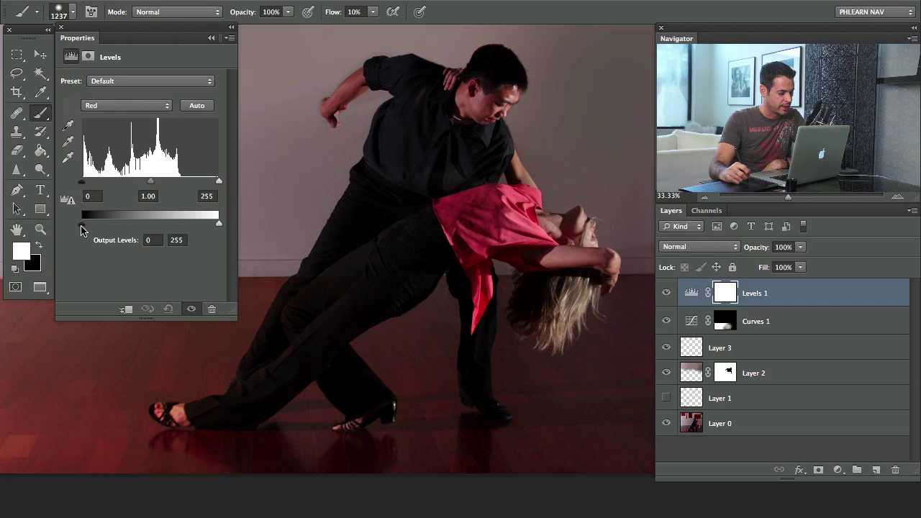
pyautogui.moveTo(100, 229); pyautogui.dragTo(94, 228)
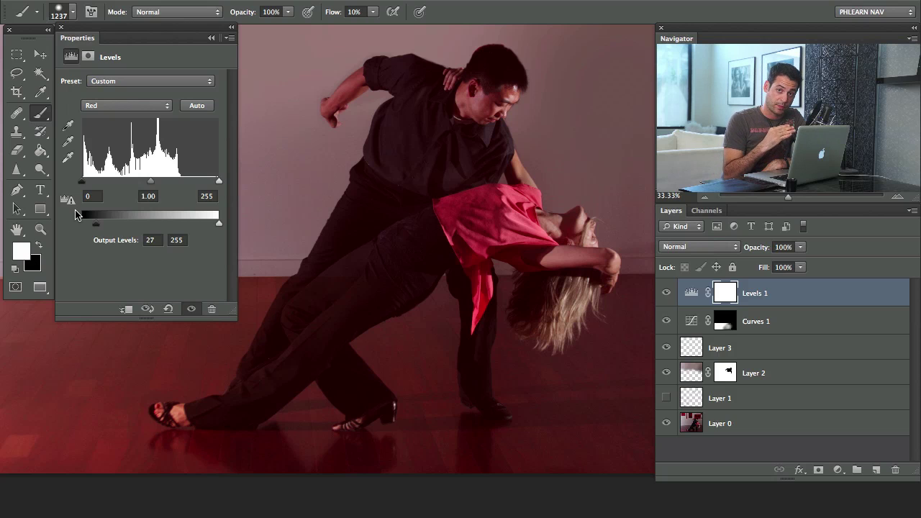
pyautogui.click(134, 106)
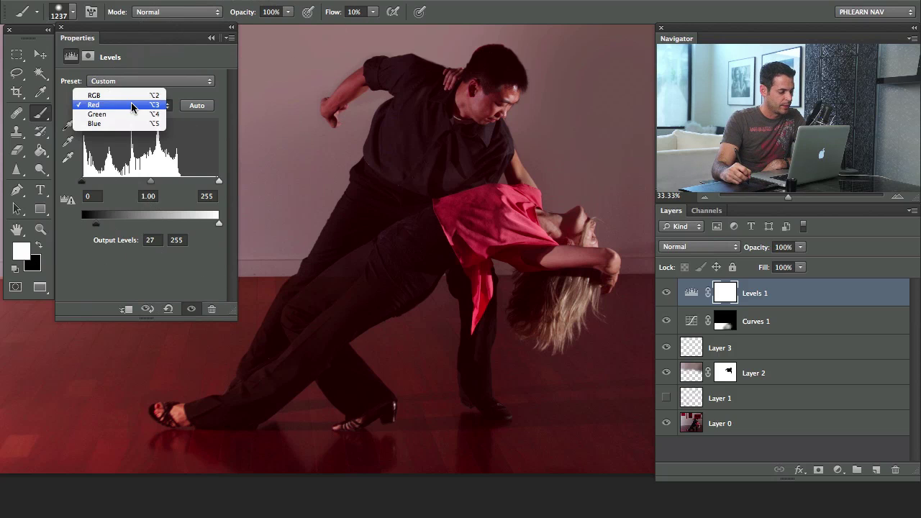
pyautogui.click(115, 113)
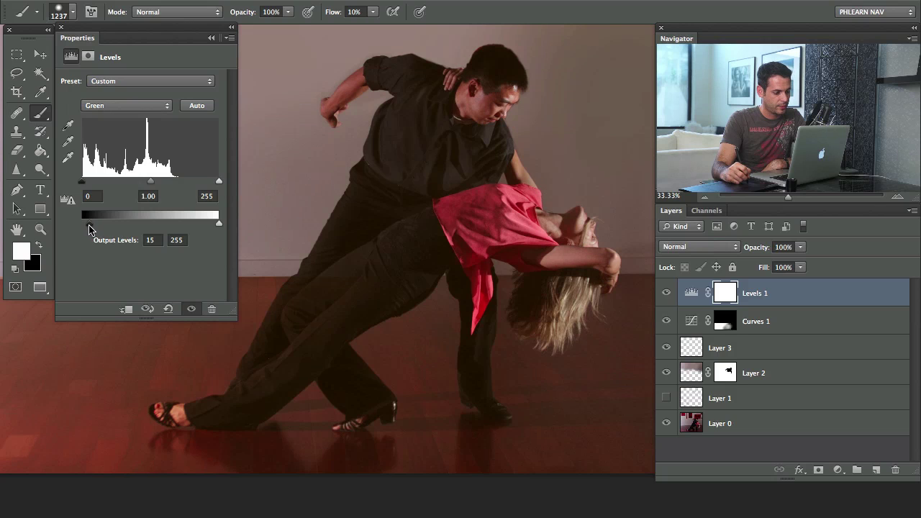
pyautogui.click(106, 109)
pyautogui.click(107, 117)
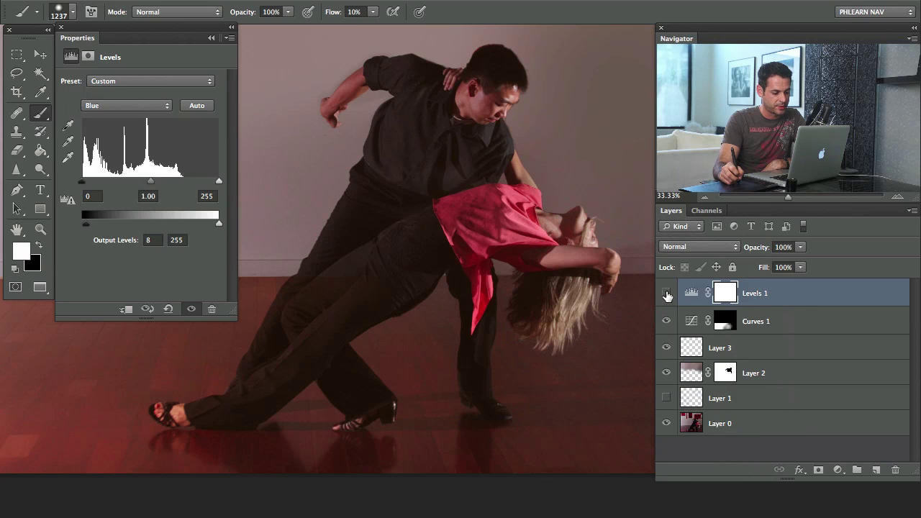
# Step: Compare Levels 1 on and off, and set Green's output white to 242
pyautogui.click(667, 294)
pyautogui.click(667, 294)
pyautogui.click(666, 294)
pyautogui.click(667, 293)
pyautogui.click(666, 293)
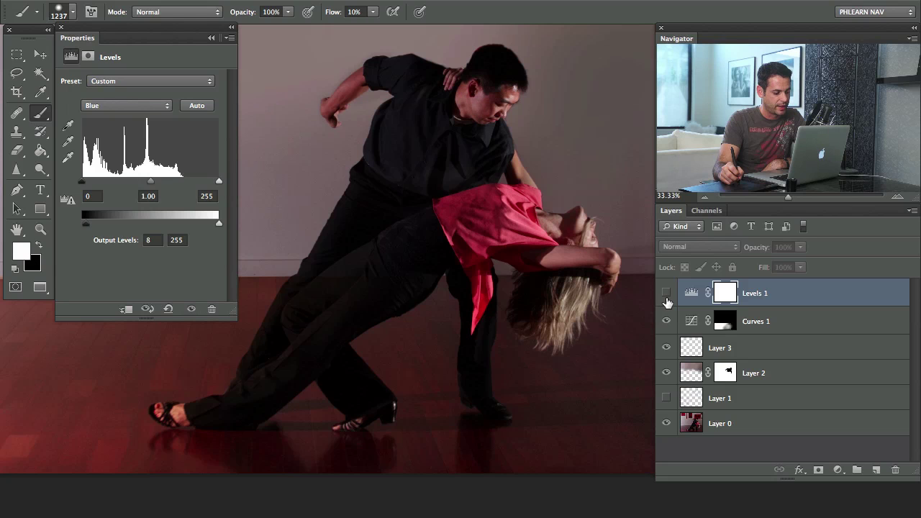
pyautogui.click(667, 297)
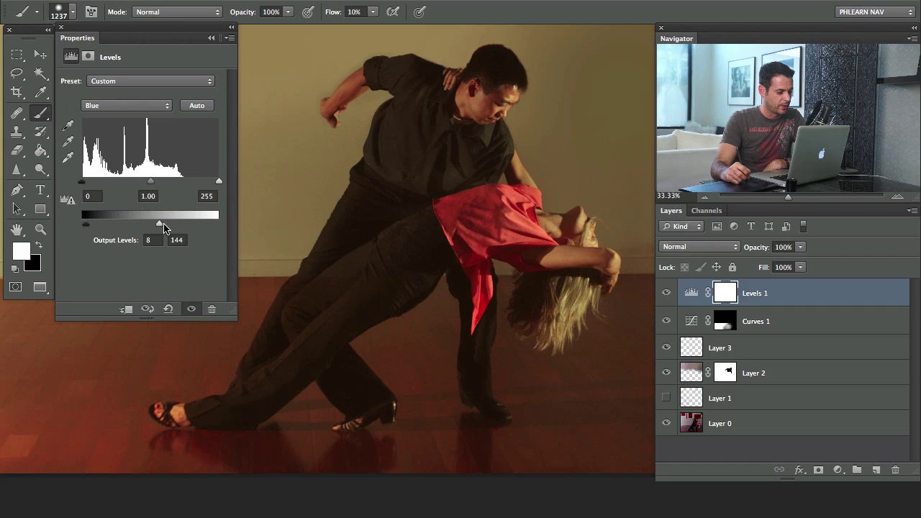
pyautogui.click(159, 106)
pyautogui.click(130, 95)
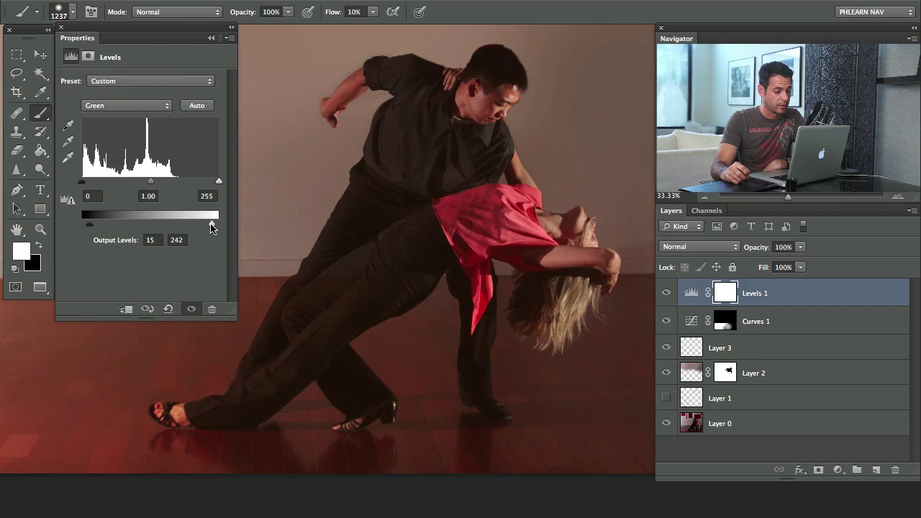
pyautogui.click(667, 294)
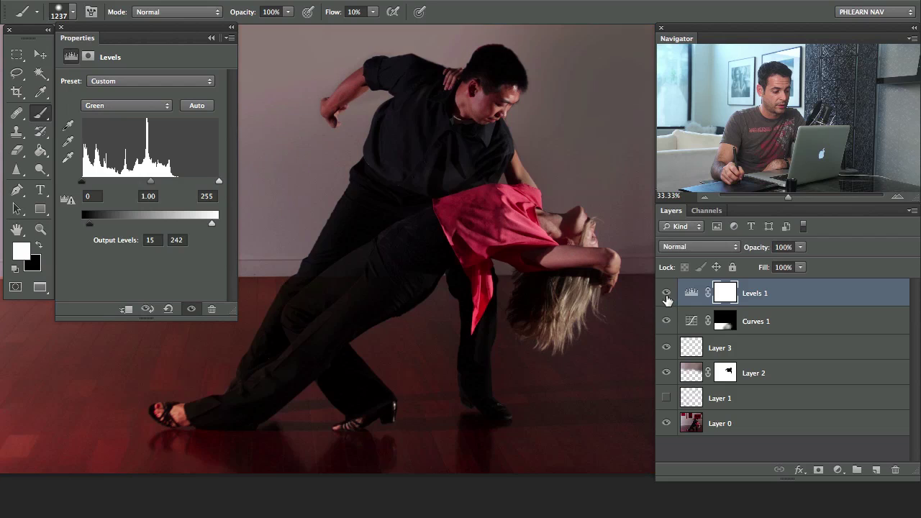
pyautogui.click(667, 294)
pyautogui.click(667, 295)
pyautogui.click(667, 298)
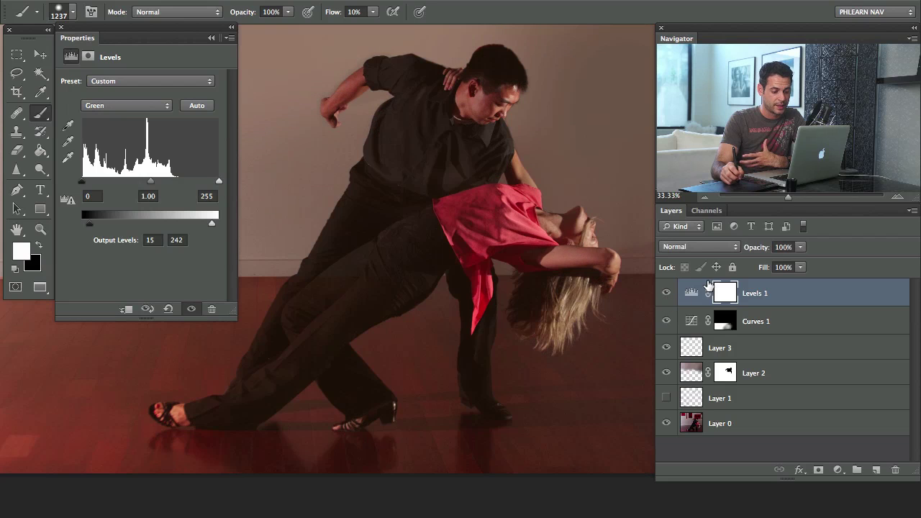
# Step: Add a Curves 2 adjustment layer and bend its curve upward to brighten the photo
pyautogui.click(836, 469)
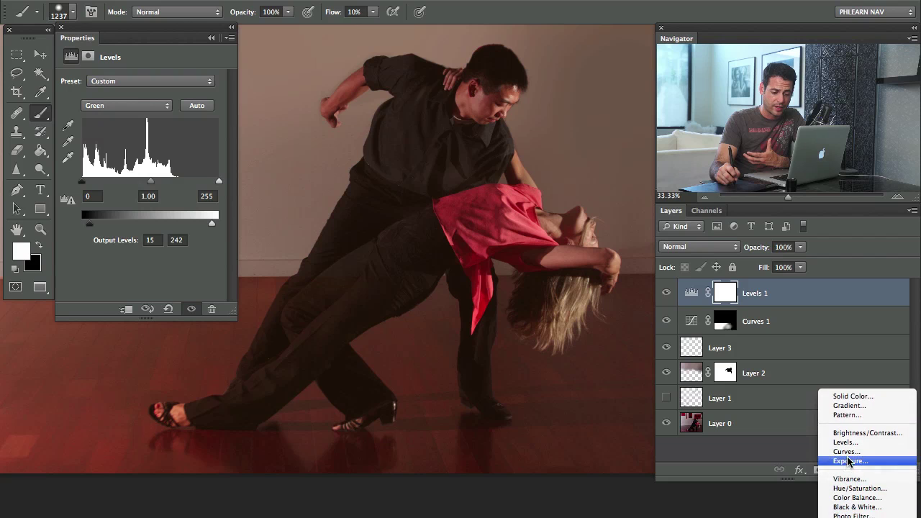
pyautogui.click(847, 451)
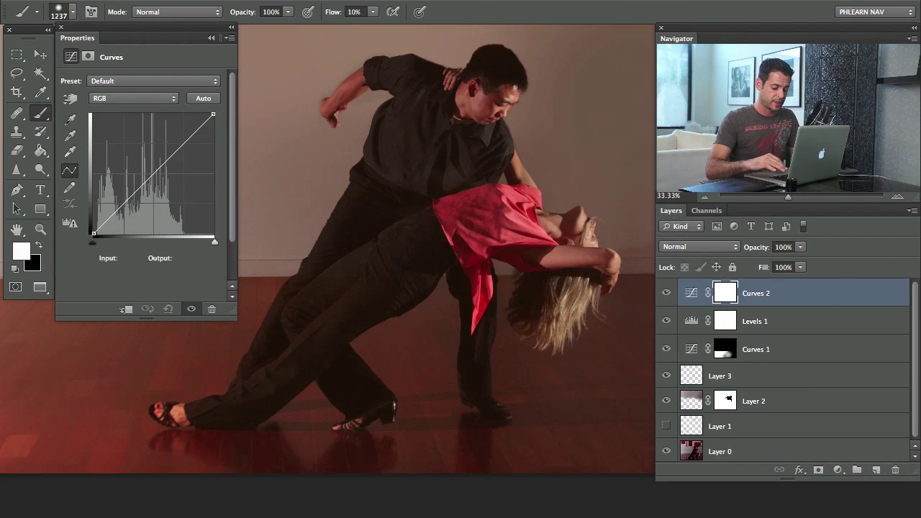
pyautogui.hotkey('ctrl', '-')
pyautogui.hotkey('ctrl', '-')
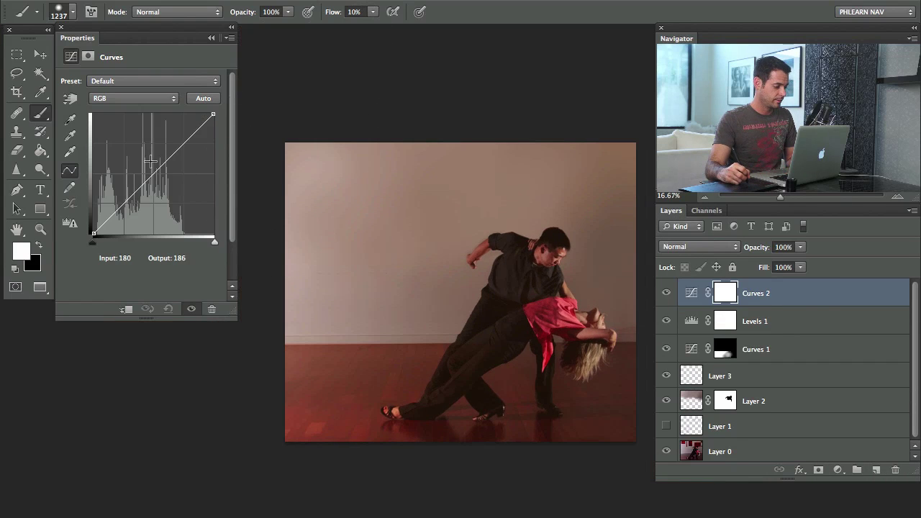
pyautogui.moveTo(151, 162); pyautogui.dragTo(133, 163)
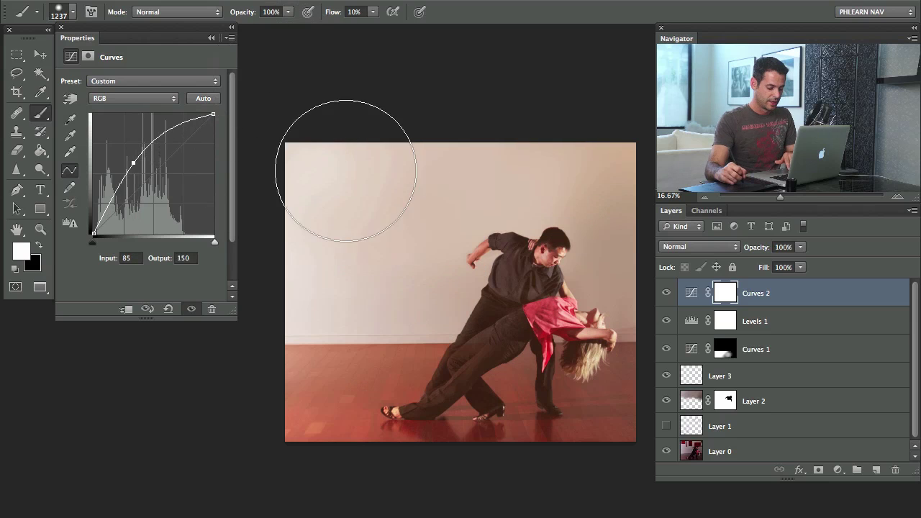
# Step: Restrict the Curves 2 mask to a soft, Gaussian-blurred oval around the dancers
pyautogui.press('m')
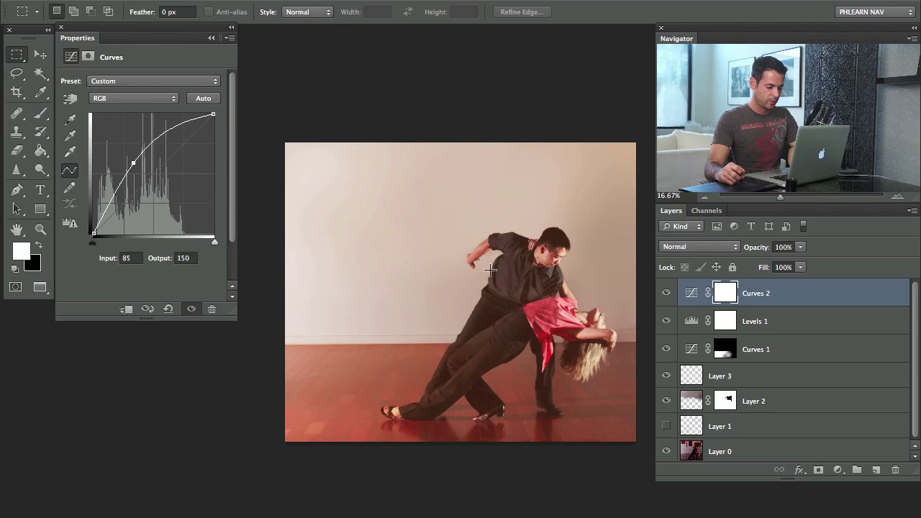
pyautogui.moveTo(429, 204); pyautogui.dragTo(610, 404)
pyautogui.press('super+BackSpace')
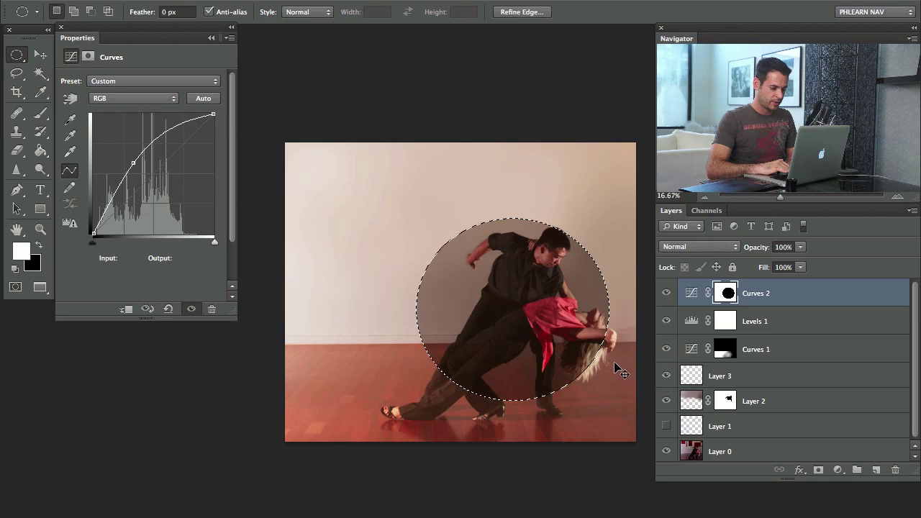
pyautogui.press('super+d')
pyautogui.press('super+i')
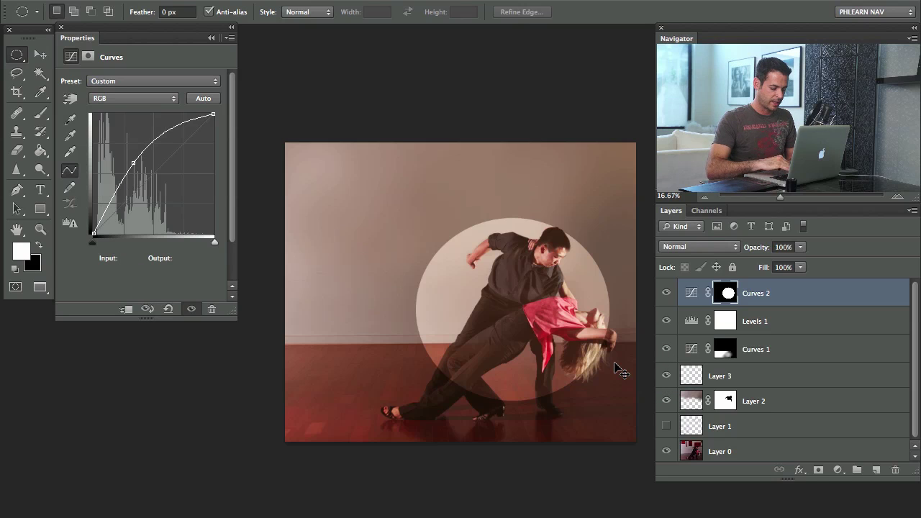
pyautogui.press('super+alt+f')
pyautogui.moveTo(650, 296); pyautogui.dragTo(771, 298)
pyautogui.click(829, 103)
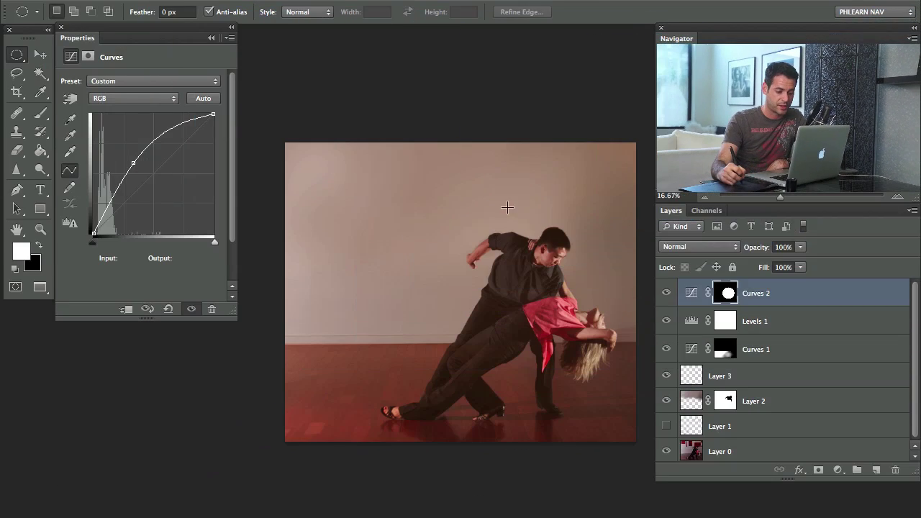
# Step: Toggle Curves 2 on and off to compare the brightened dancers, leaving it visible
pyautogui.click(666, 294)
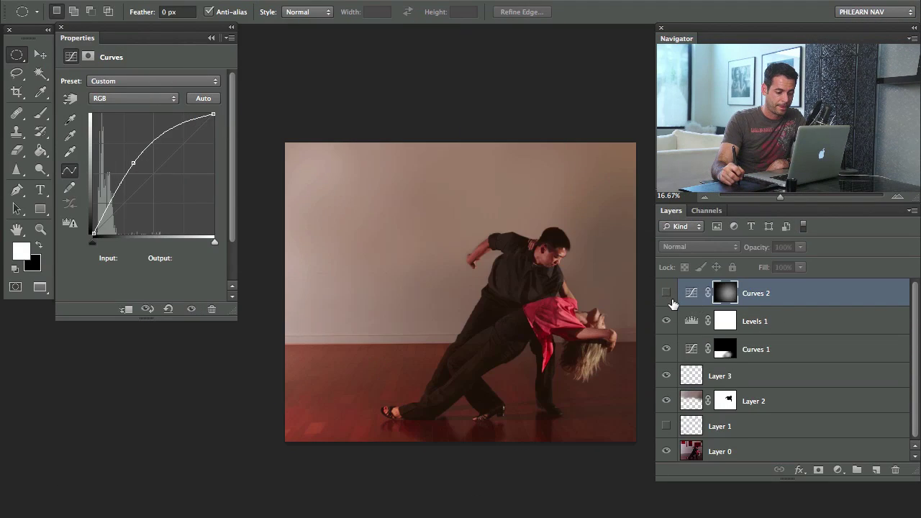
pyautogui.click(668, 295)
pyautogui.click(667, 294)
pyautogui.click(667, 294)
pyautogui.click(668, 294)
pyautogui.click(668, 296)
pyautogui.click(668, 296)
pyautogui.click(668, 296)
# Step: Add a Curves 3 adjustment layer and pull its curve down to darken the image
pyautogui.click(838, 470)
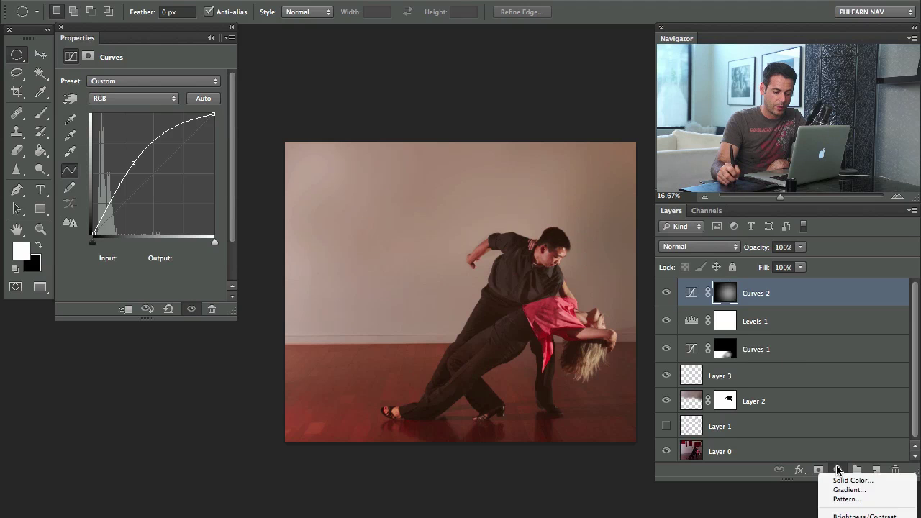
pyautogui.click(845, 463)
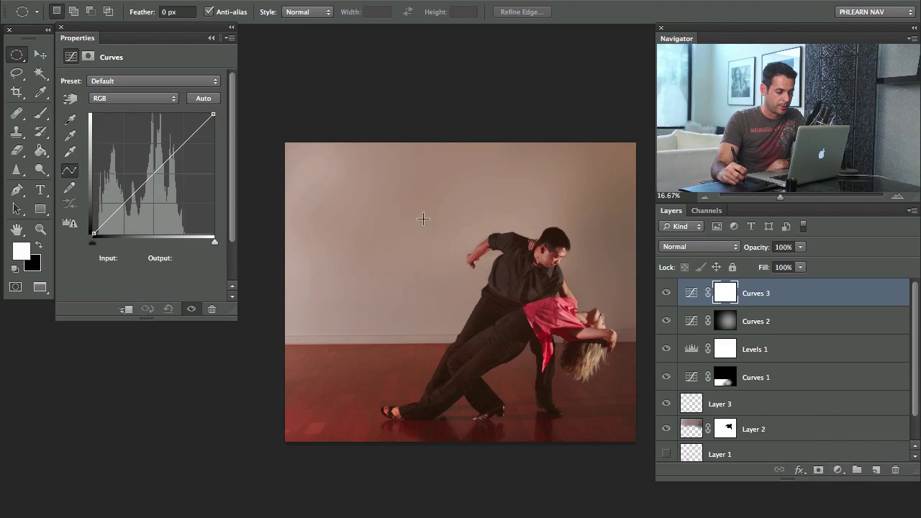
pyautogui.click(157, 182)
pyautogui.moveTo(157, 182); pyautogui.dragTo(166, 188)
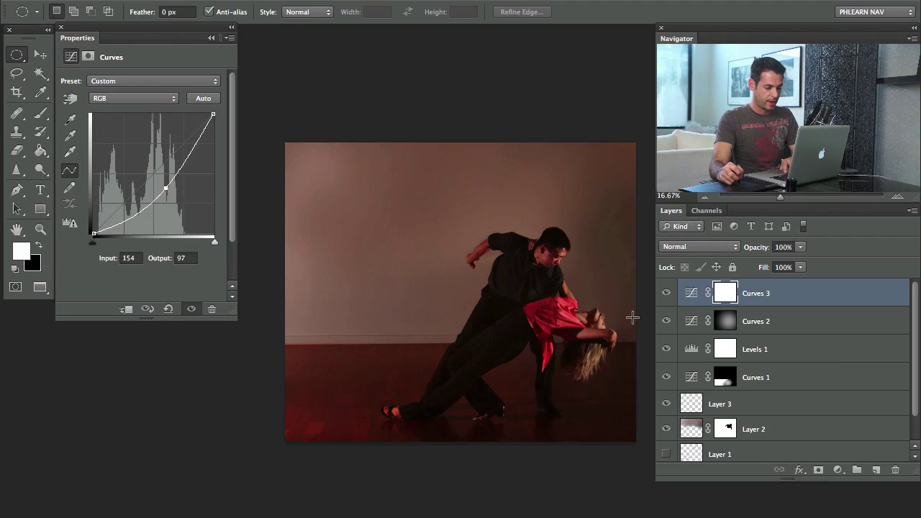
# Step: Cut a blurred oval opening around the dancers in the Curves 3 mask and scale it larger
pyautogui.moveTo(620, 452); pyautogui.dragTo(351, 164)
pyautogui.hotkey('ctrl', 'BackSpace')
pyautogui.hotkey('ctrl', 'd')
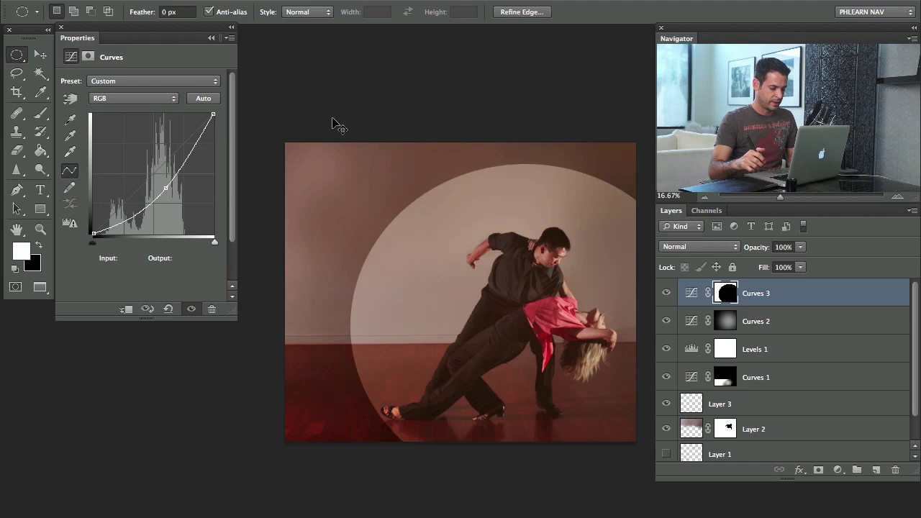
pyautogui.hotkey('ctrl', 'alt', 'f')
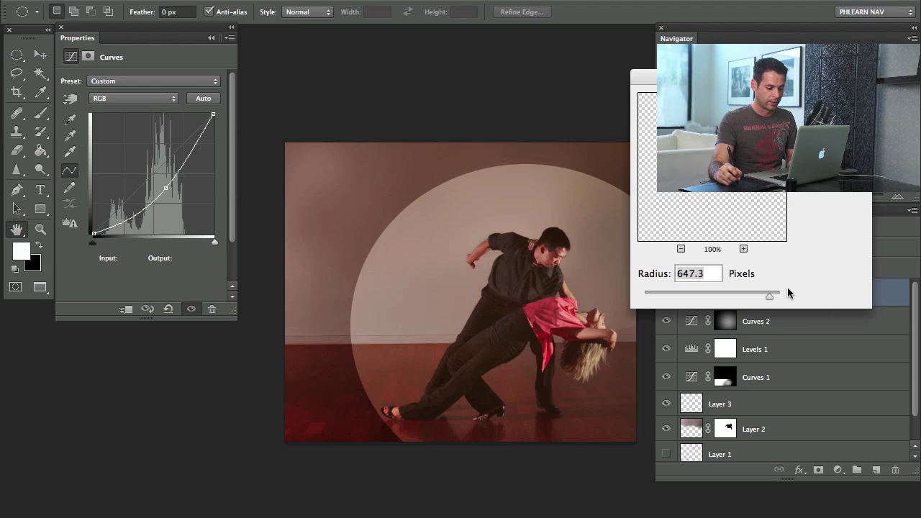
pyautogui.moveTo(770, 293); pyautogui.dragTo(758, 298)
pyautogui.press('Return')
pyautogui.press('v')
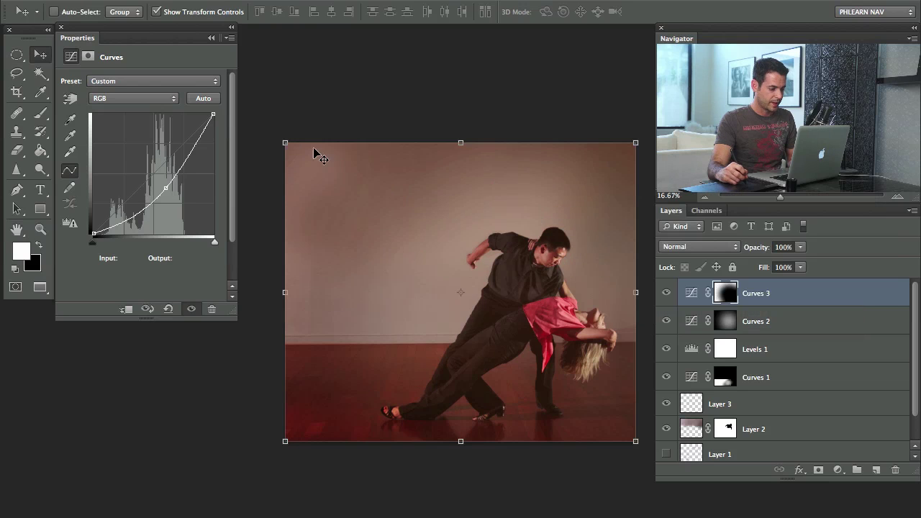
pyautogui.moveTo(286, 142); pyautogui.dragTo(232, 104)
pyautogui.moveTo(646, 276); pyautogui.dragTo(651, 283)
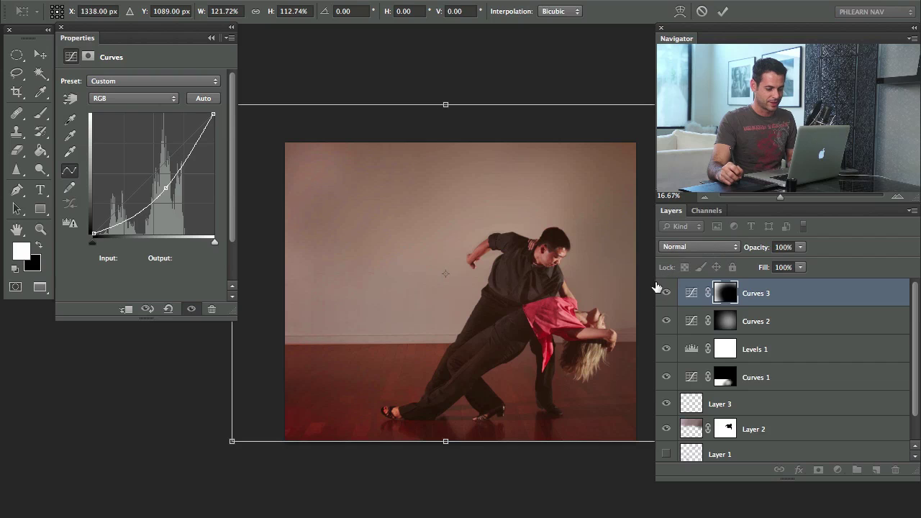
pyautogui.press('Return')
# Step: Compare the Curves 3 vignette and Curves 2 spotlight on and off, then select Curves 2's curve
pyautogui.click(666, 294)
pyautogui.click(667, 294)
pyautogui.click(667, 294)
pyautogui.click(666, 293)
pyautogui.click(667, 321)
pyautogui.click(666, 321)
pyautogui.click(726, 322)
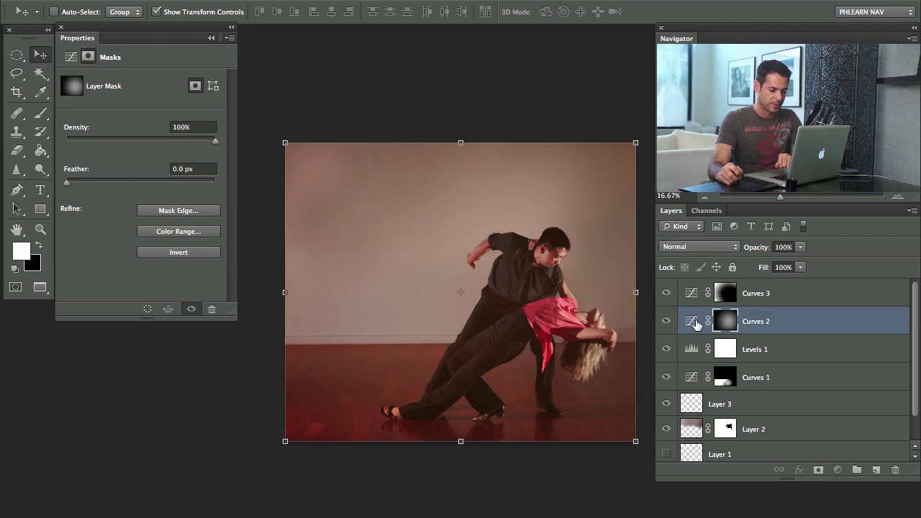
pyautogui.click(693, 322)
# Step: Raise the Curves 2 point to brighten the spotlight further, then compare Curves 3 and Levels 1
pyautogui.moveTo(131, 166); pyautogui.dragTo(128, 159)
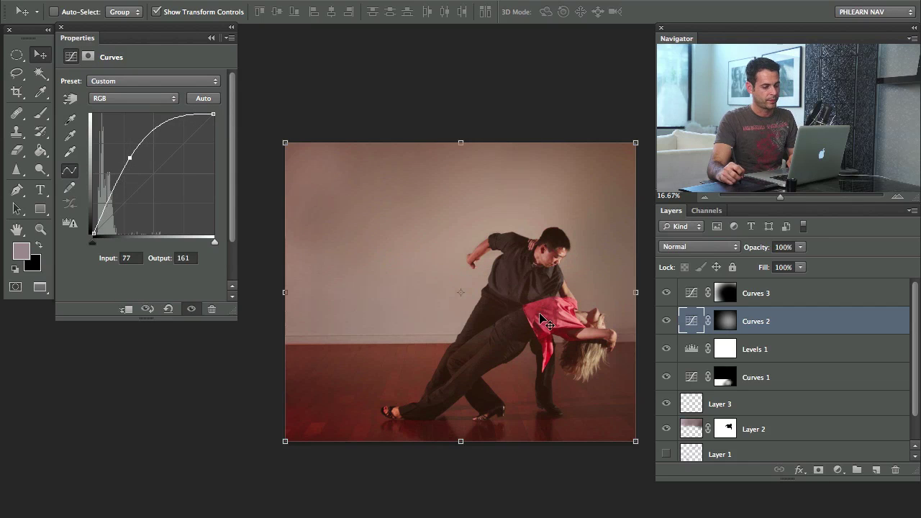
pyautogui.moveTo(545, 323); pyautogui.dragTo(506, 311)
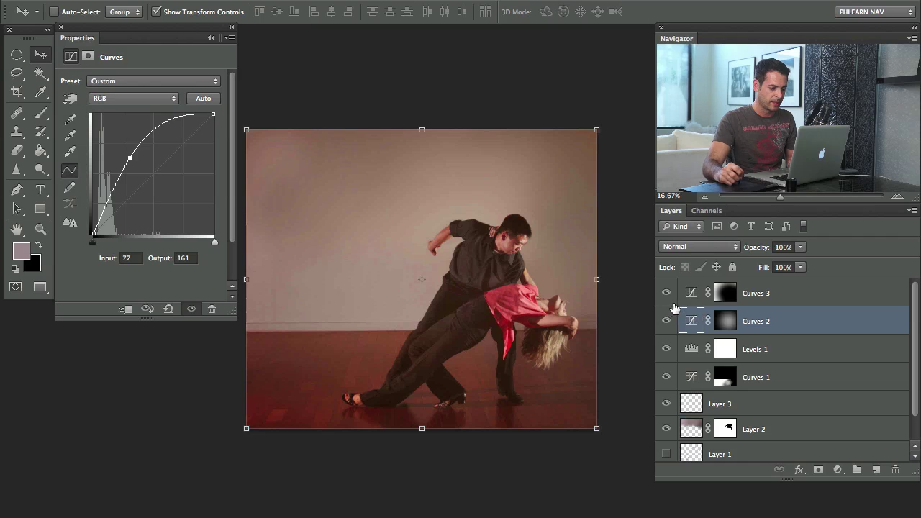
pyautogui.click(666, 293)
pyautogui.click(667, 293)
pyautogui.click(667, 349)
pyautogui.click(666, 349)
pyautogui.click(667, 349)
pyautogui.click(666, 349)
# Step: Set the Levels 1 Red output black to 19 and compare Levels 1 and Curves 3
pyautogui.click(691, 350)
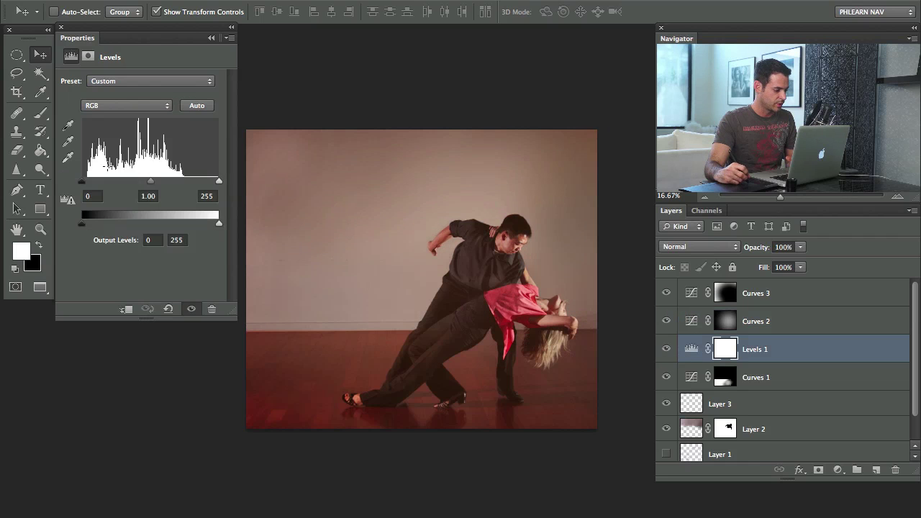
pyautogui.click(113, 102)
pyautogui.click(97, 114)
pyautogui.moveTo(82, 224); pyautogui.dragTo(93, 226)
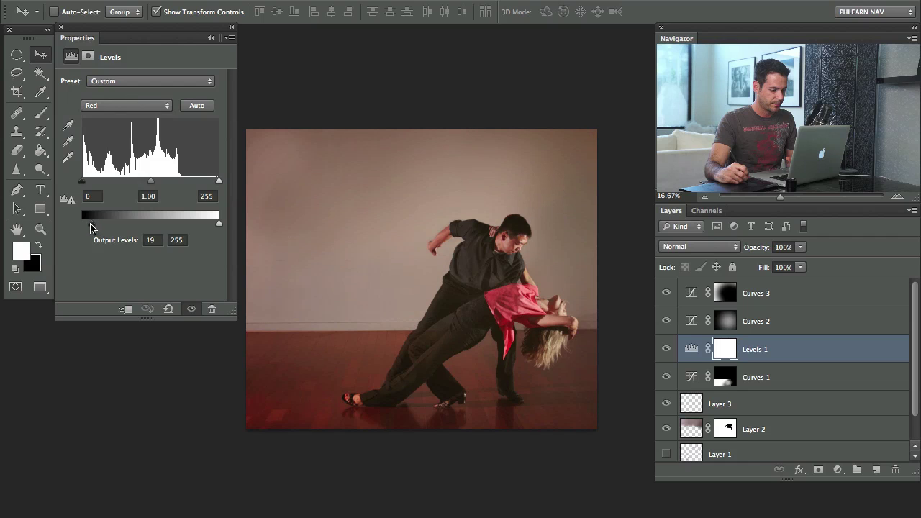
pyautogui.click(666, 349)
pyautogui.click(667, 349)
pyautogui.click(667, 349)
pyautogui.click(665, 351)
pyautogui.scroll(-3, 448, 384)
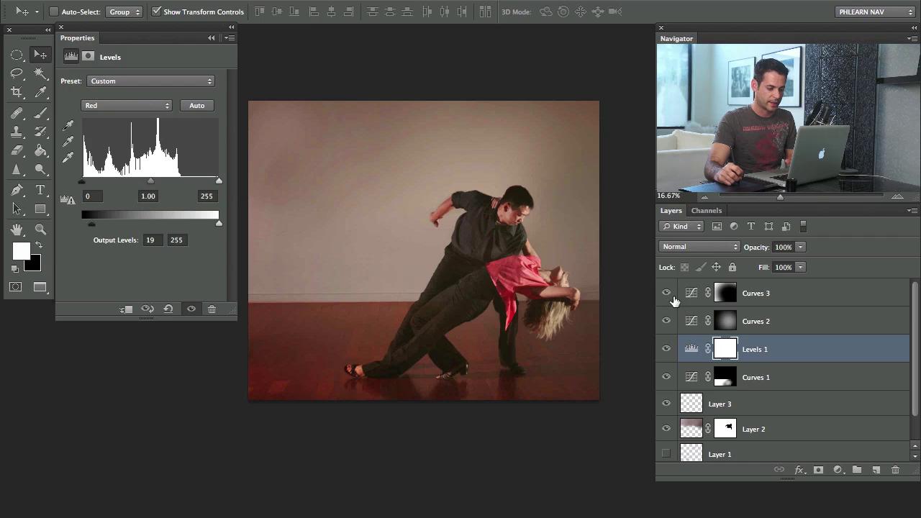
pyautogui.click(667, 293)
pyautogui.click(667, 294)
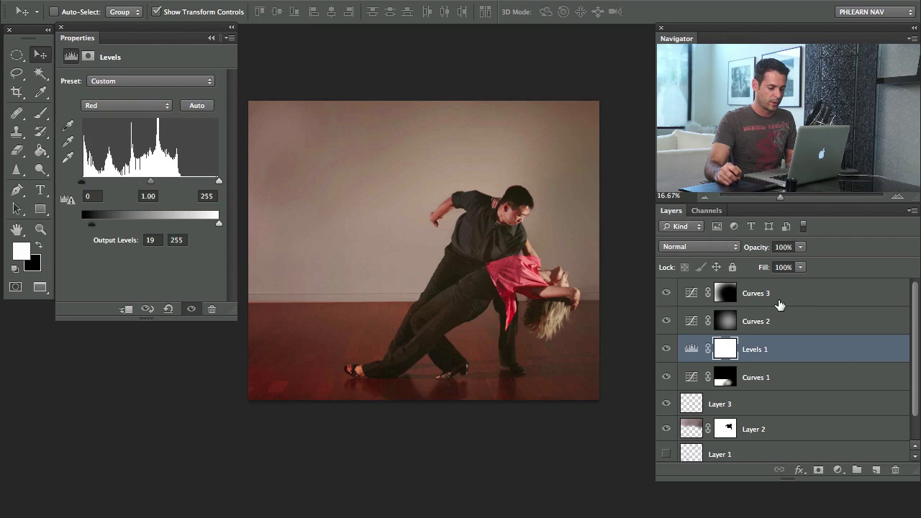
pyautogui.scroll(-2, 909, 319)
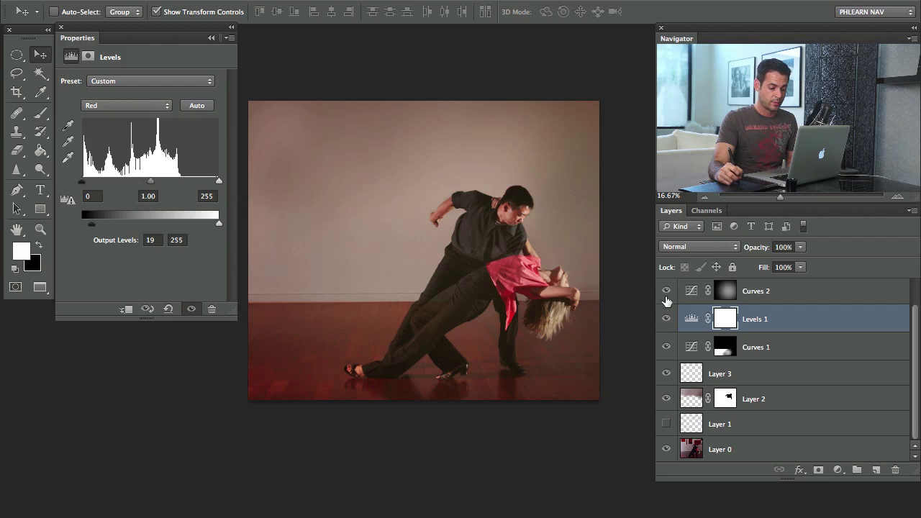
pyautogui.click(668, 423)
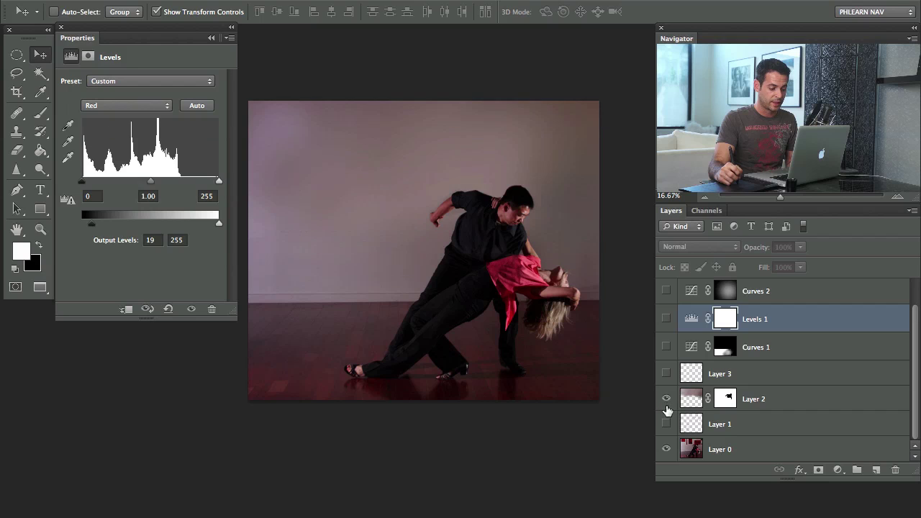
pyautogui.click(667, 351)
pyautogui.click(666, 352)
pyautogui.click(667, 351)
pyautogui.click(667, 331)
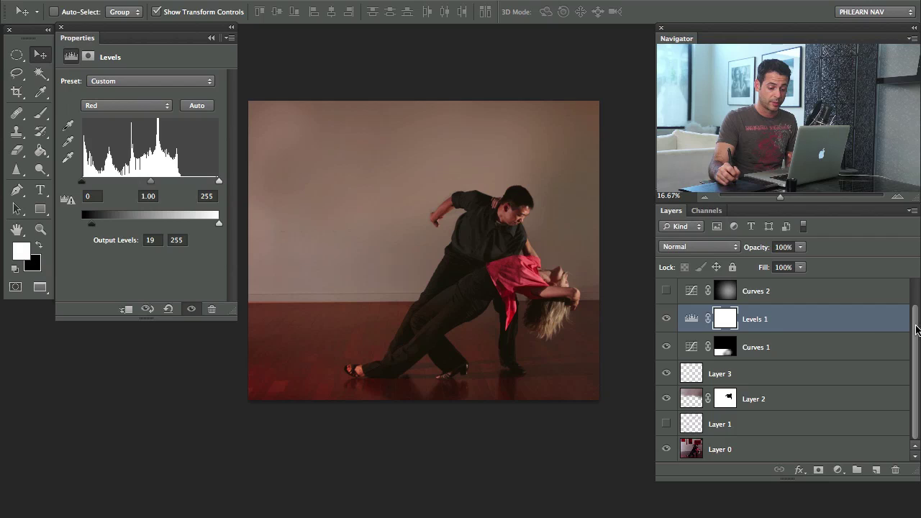
pyautogui.moveTo(917, 328); pyautogui.dragTo(918, 307)
pyautogui.click(667, 321)
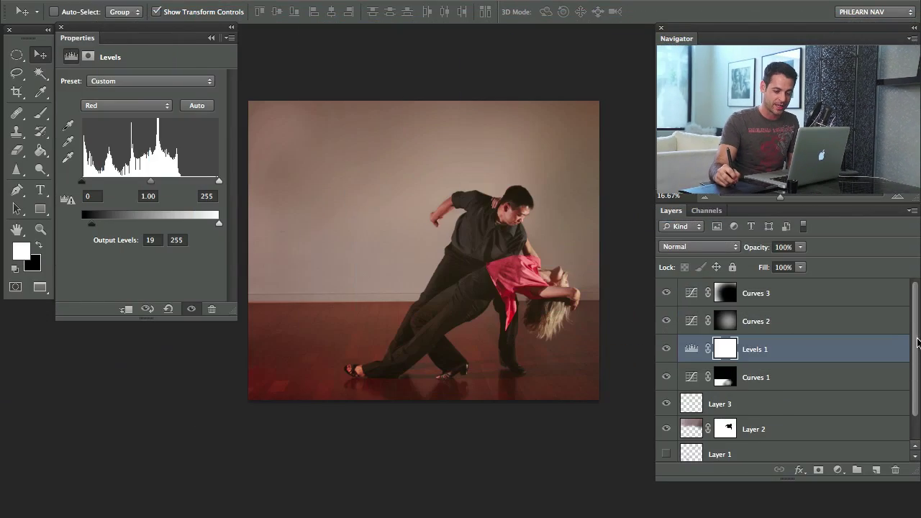
pyautogui.scroll(-2, 908, 384)
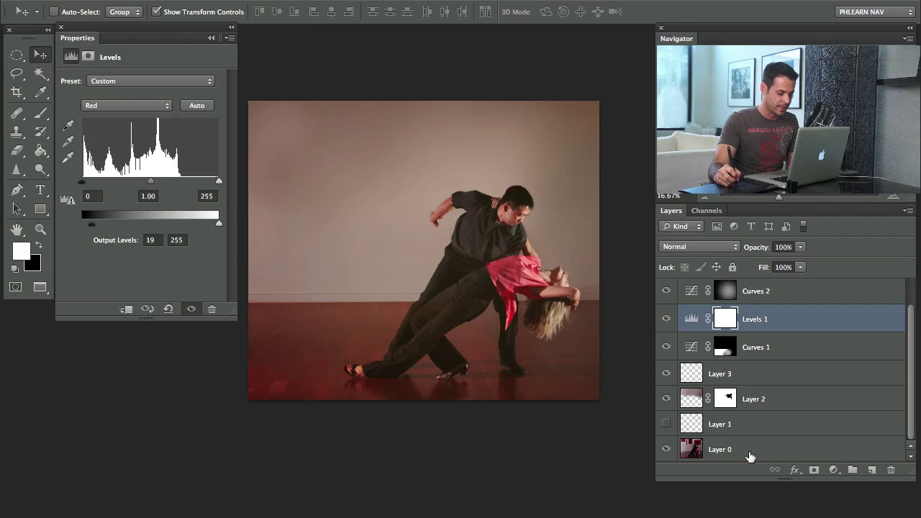
pyautogui.keyDown('alt'); pyautogui.click(666, 449); pyautogui.keyUp('alt')
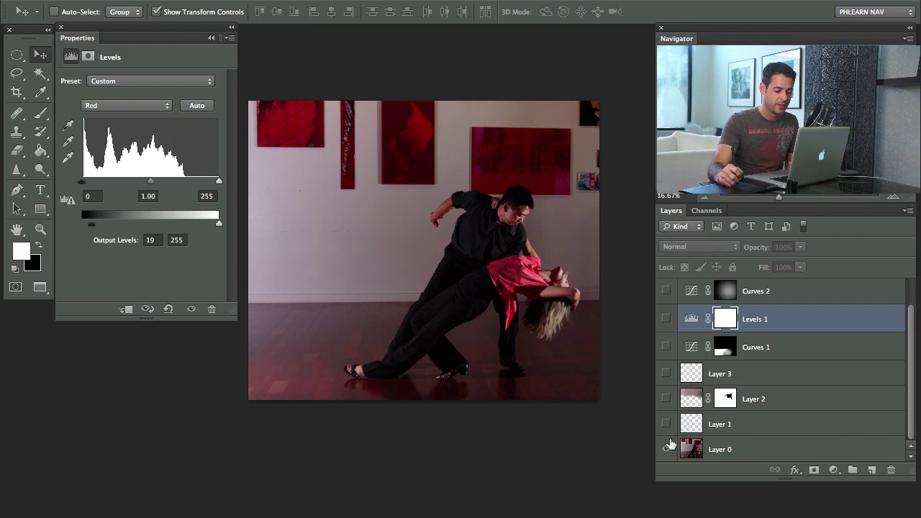
pyautogui.keyDown('alt'); pyautogui.click(667, 449); pyautogui.keyUp('alt')
pyautogui.keyDown('alt'); pyautogui.click(666, 450); pyautogui.keyUp('alt')
pyautogui.keyDown('alt'); pyautogui.click(666, 450); pyautogui.keyUp('alt')
pyautogui.keyDown('alt'); pyautogui.click(667, 452); pyautogui.keyUp('alt')
pyautogui.keyDown('alt'); pyautogui.click(667, 452); pyautogui.keyUp('alt')
pyautogui.keyDown('alt'); pyautogui.click(668, 453); pyautogui.keyUp('alt')
pyautogui.keyDown('alt'); pyautogui.click(667, 454); pyautogui.keyUp('alt')
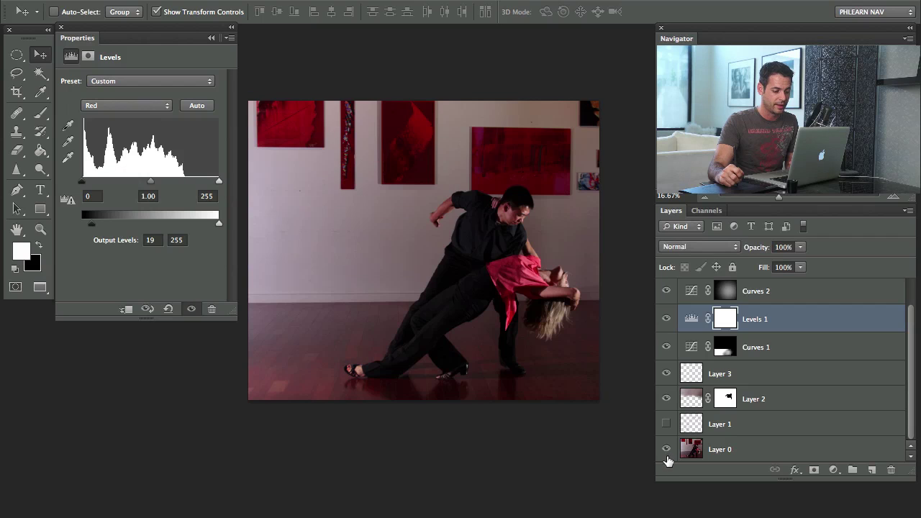